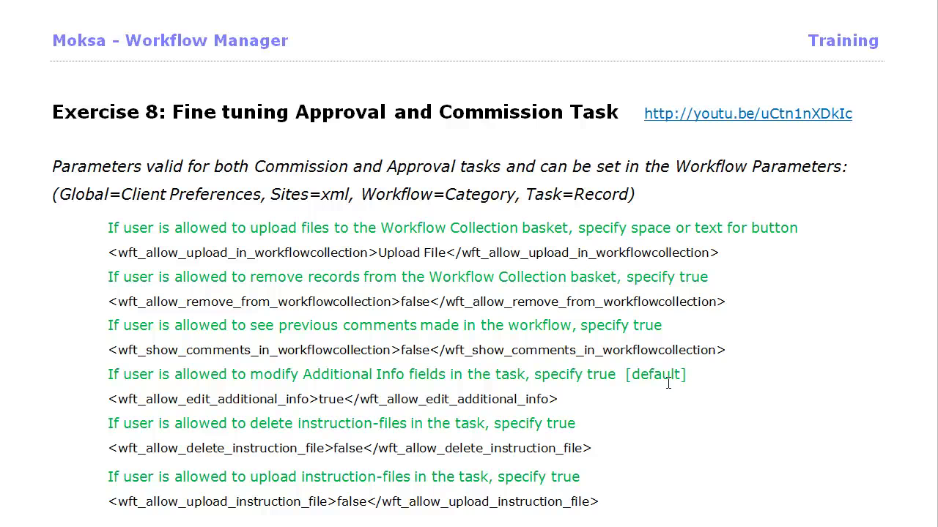
Step: Scroll the PDF past the Collection Basket screenshot to the page on requiring login for tasks
mouse_move(667, 383)
mouse_down()
mouse_move(691, 372)
mouse_move(675, 398)
mouse_move(547, 372)
mouse_move(570, 374)
mouse_move(626, 349)
mouse_move(624, 382)
mouse_move(637, 369)
mouse_up()
scroll(638, 368, down, 10)
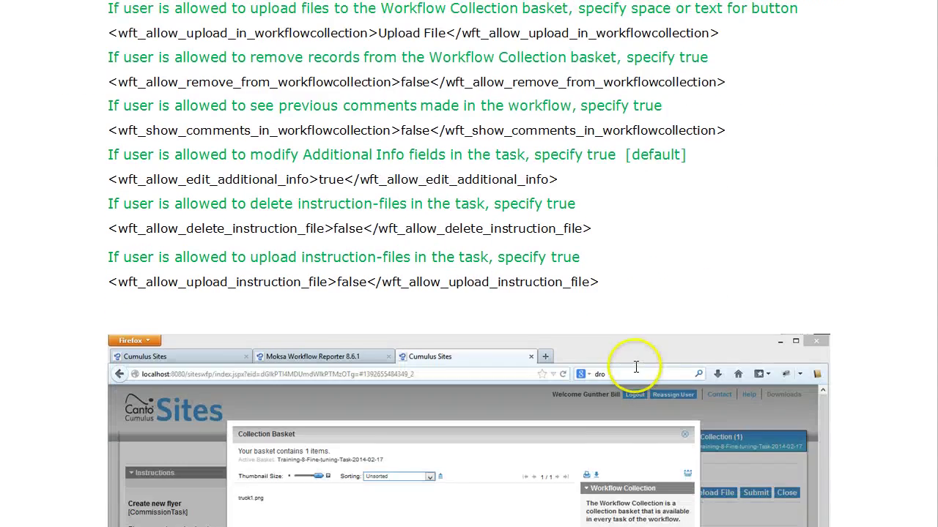
scroll(634, 367, down, 10)
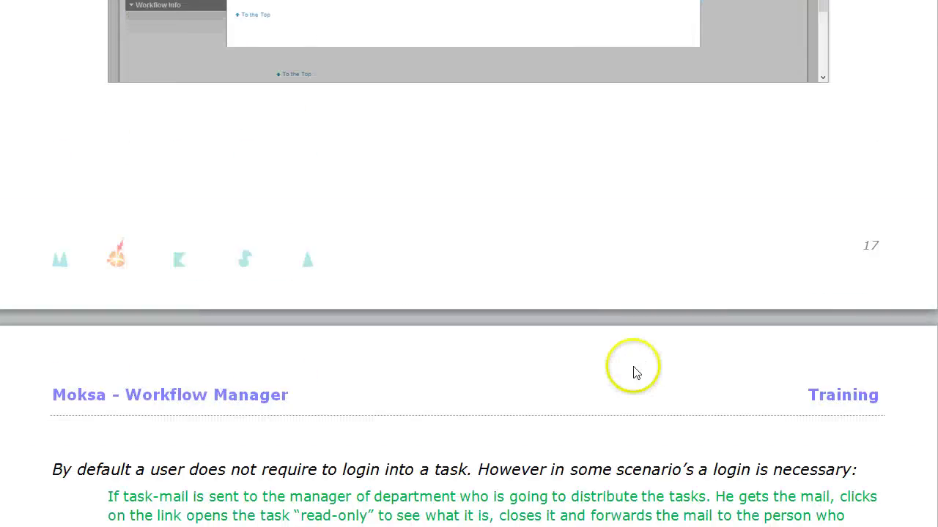
scroll(634, 367, down, 2)
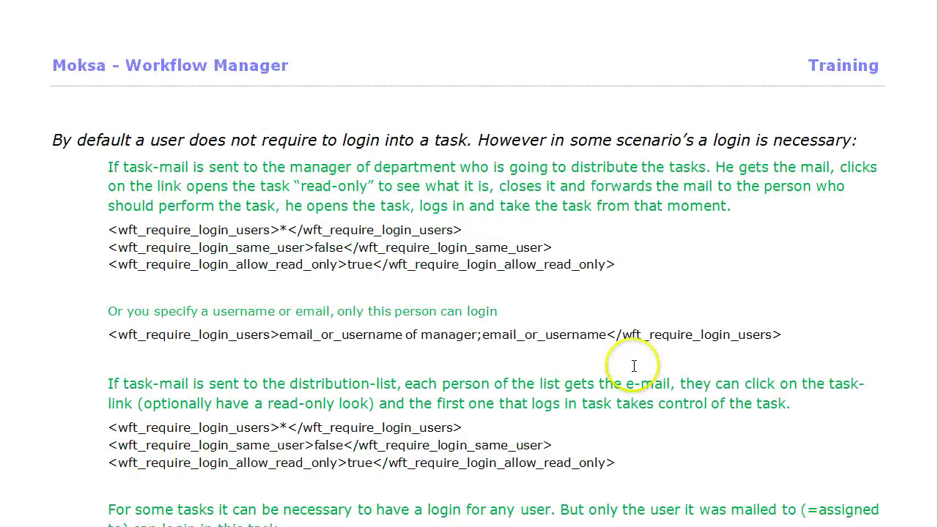
scroll(634, 366, down, 2)
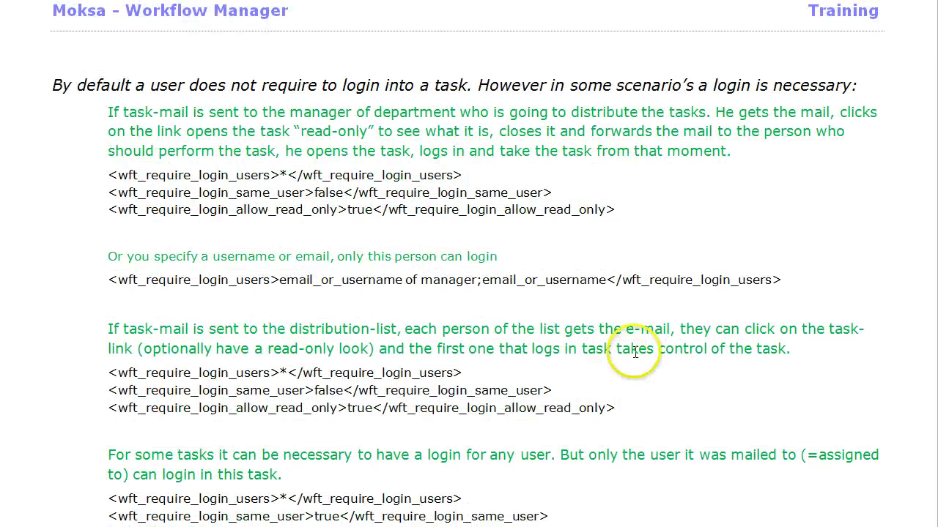
scroll(467, 265, up, 1)
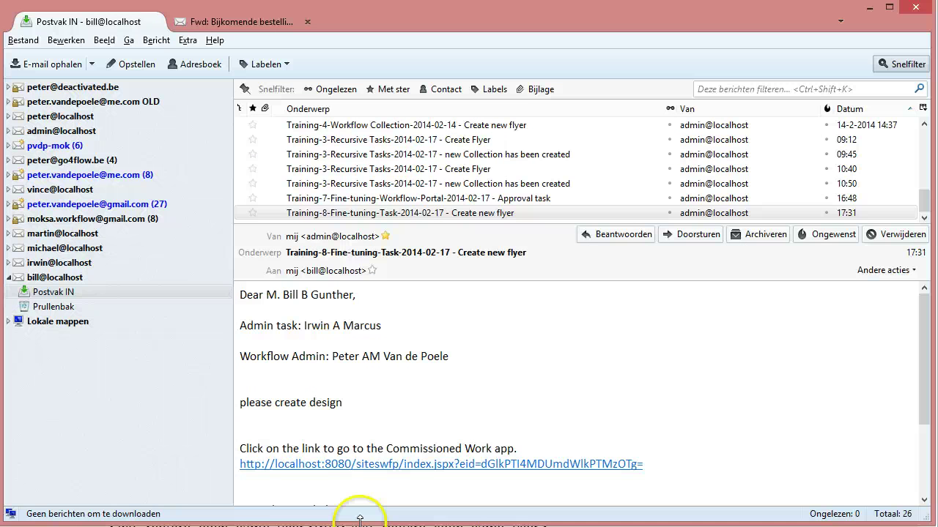
Step: Open the Training-8 Create new flyer task page in Firefox from the email's localhost link
click(386, 469)
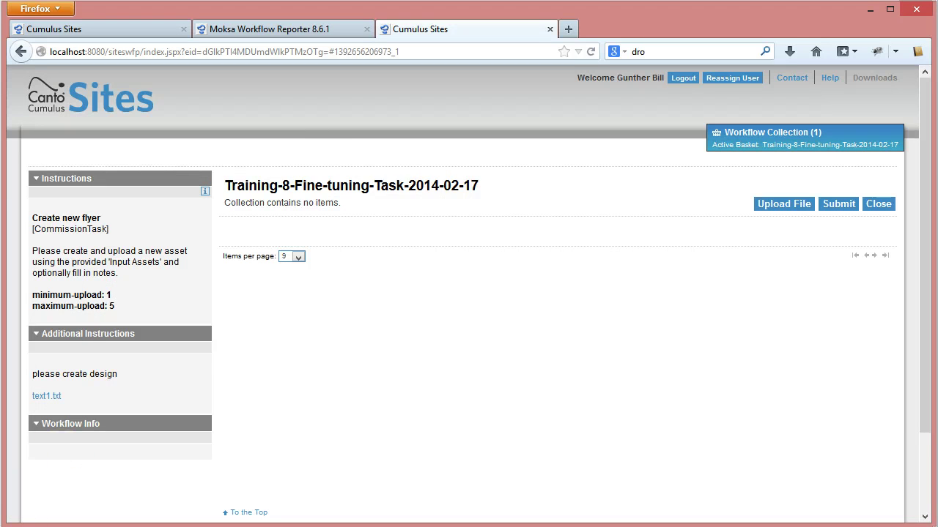
Step: Close the Cumulus Sites task tab and switch back to the Training-8 training PDF
click(550, 30)
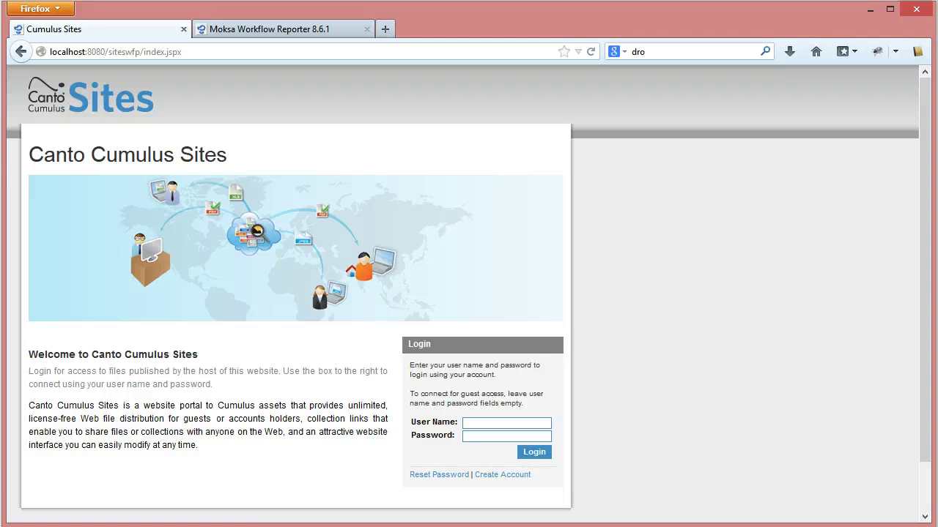
click(427, 526)
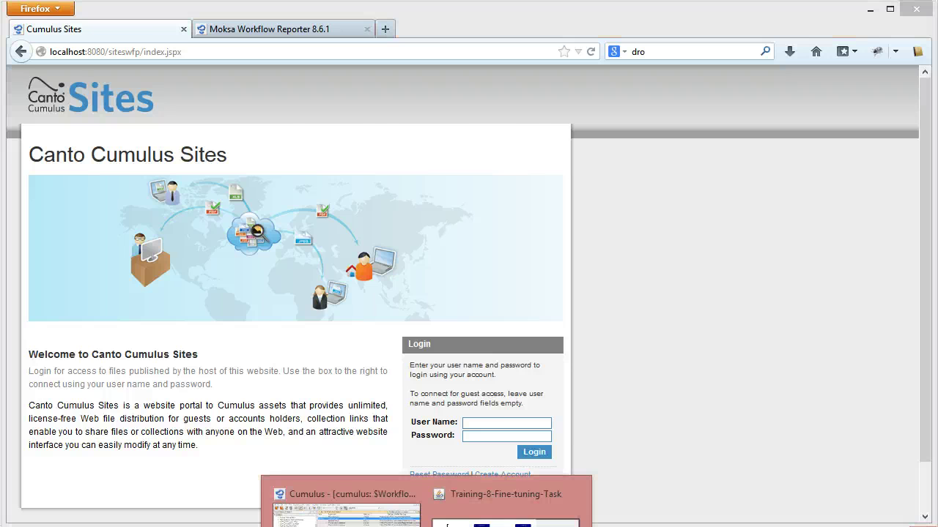
click(506, 498)
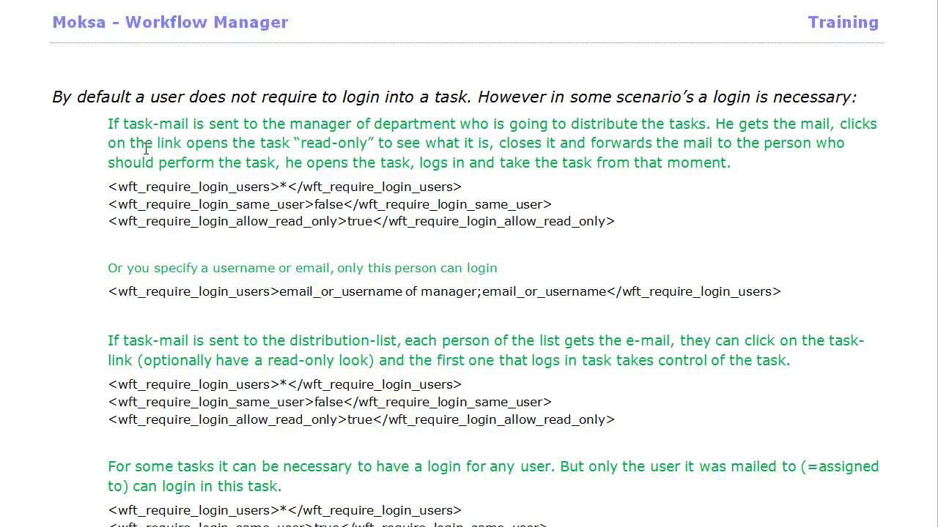
Step: Select and copy the three wft_require_login parameter lines of the first login scenario
drag(348, 222, 371, 224)
drag(275, 222, 303, 222)
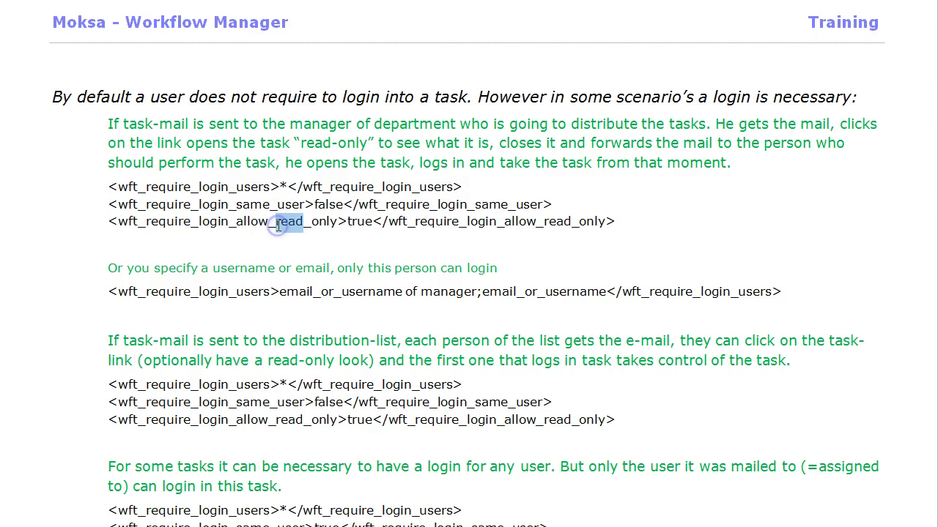
click(325, 229)
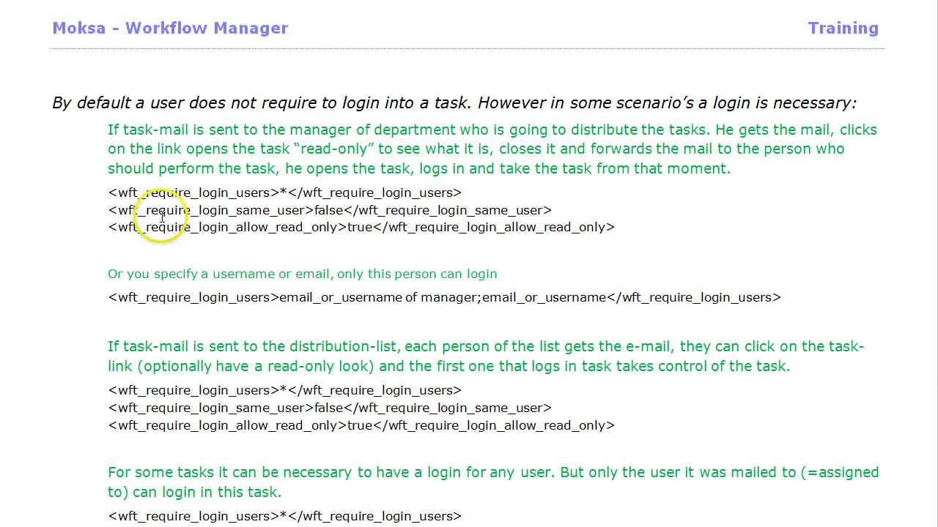
key(ctrl+Home)
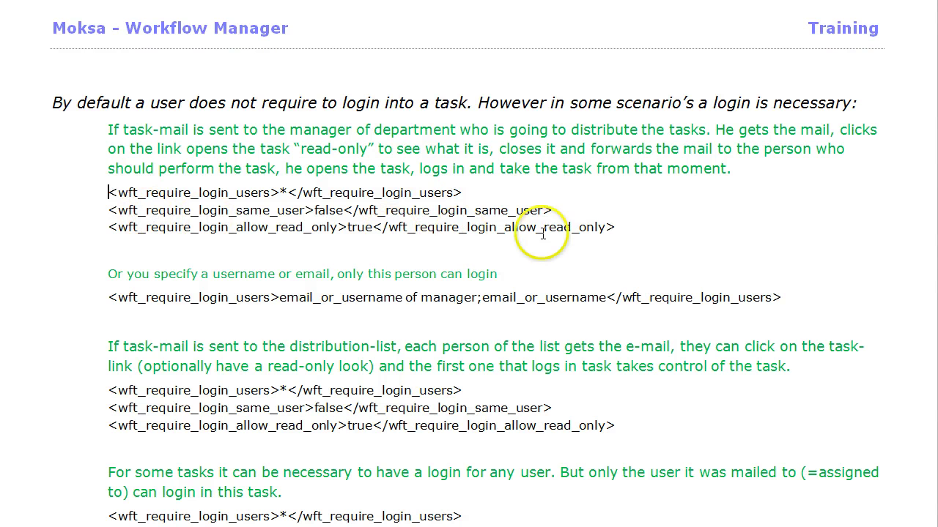
shift+click(616, 228)
key(ctrl+c)
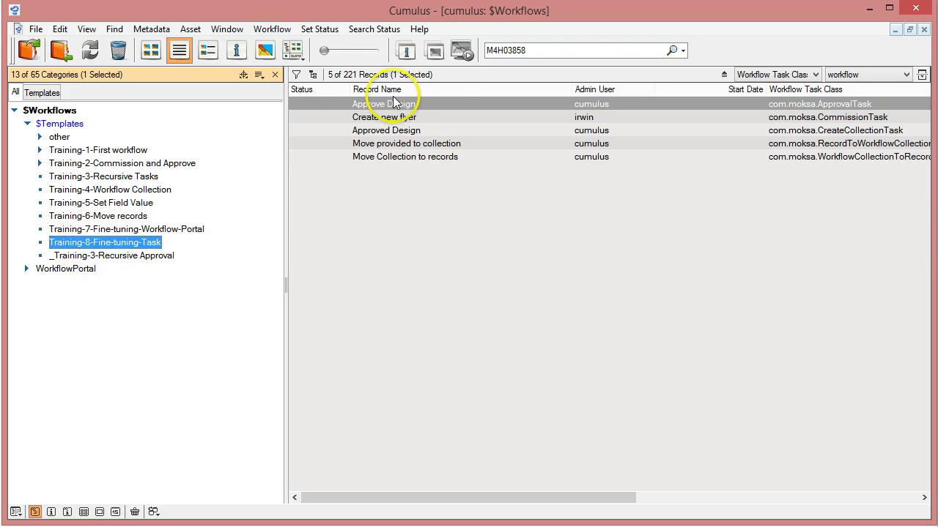
Step: Open the Training-8 workflow graph, enlarge its window, zoom in twice, and select Create new flyer
click(271, 30)
click(283, 47)
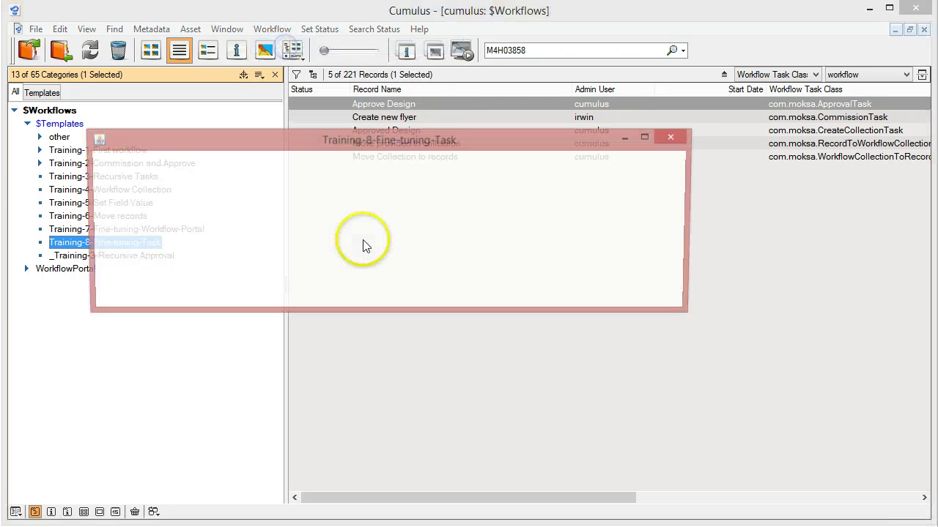
drag(307, 139, 309, 132)
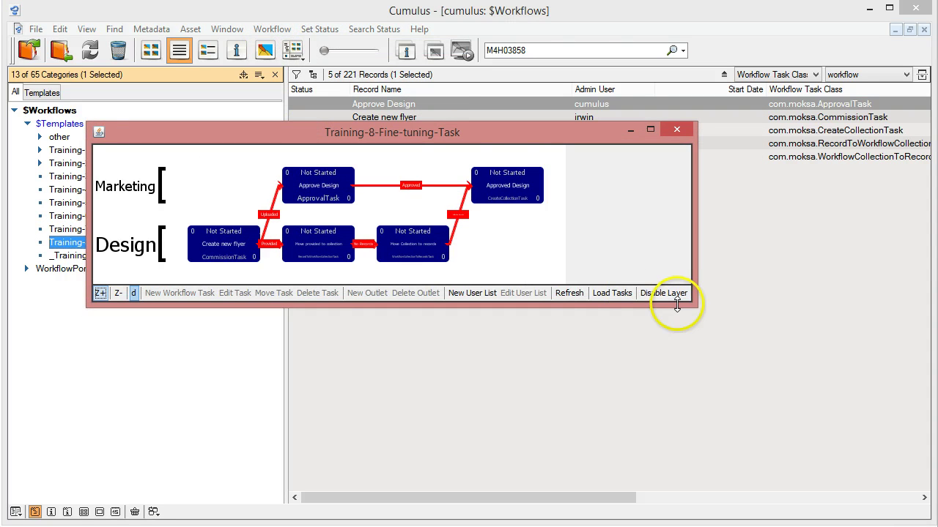
drag(696, 307, 828, 433)
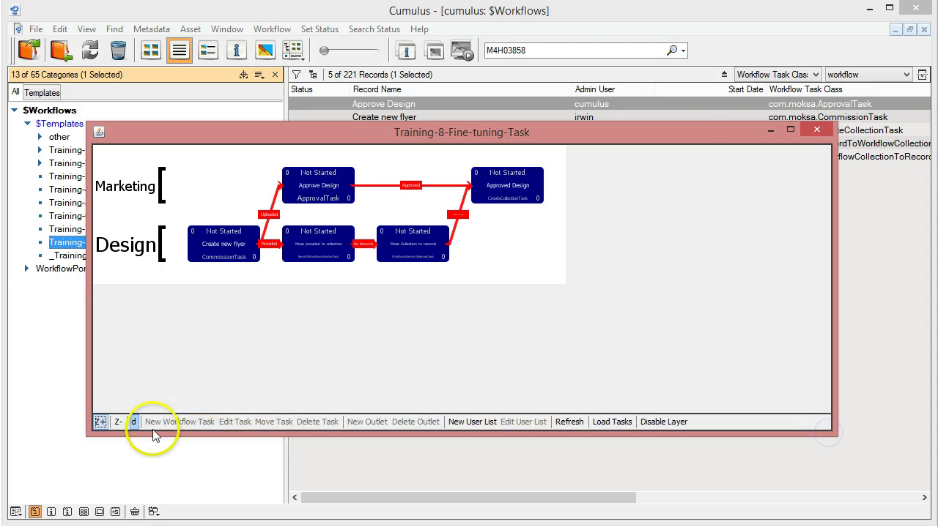
click(99, 422)
click(99, 424)
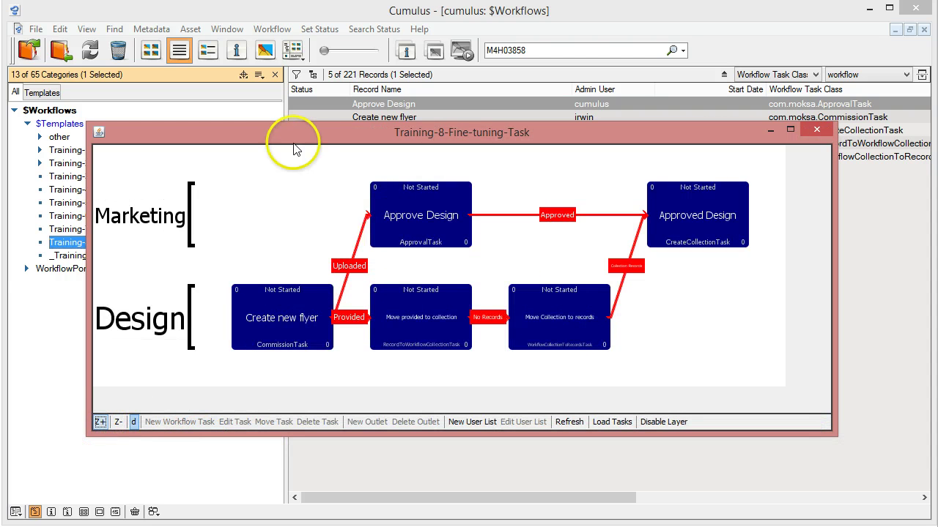
click(287, 327)
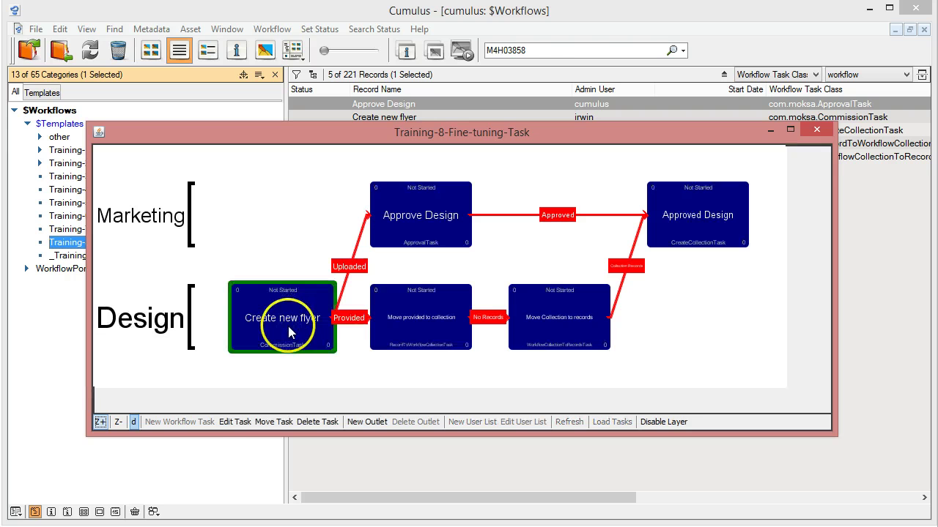
Step: Review the Create new flyer task's settings and close them without changes
click(235, 423)
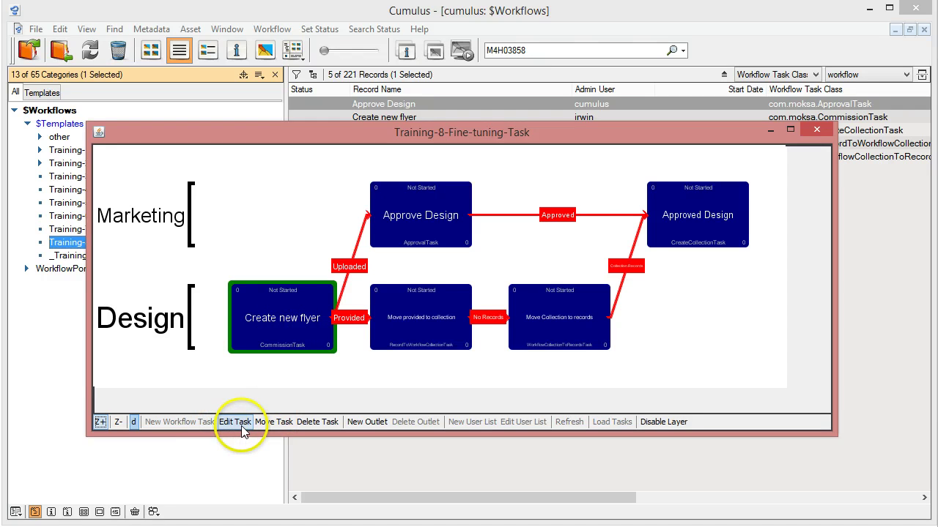
click(235, 423)
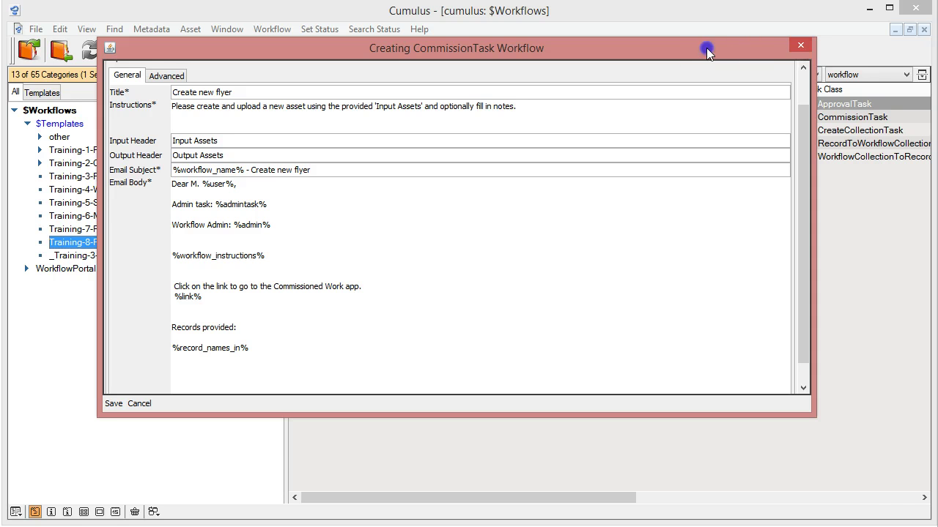
drag(706, 48, 766, 71)
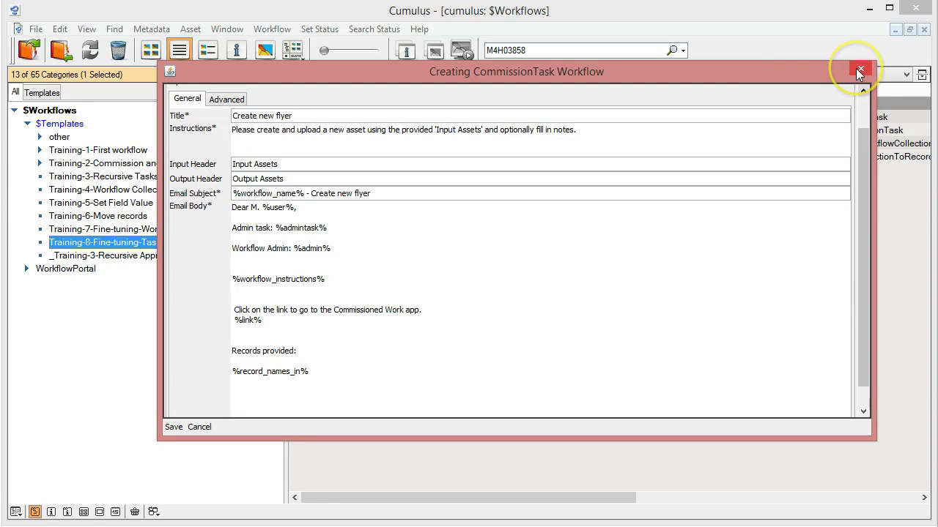
click(856, 68)
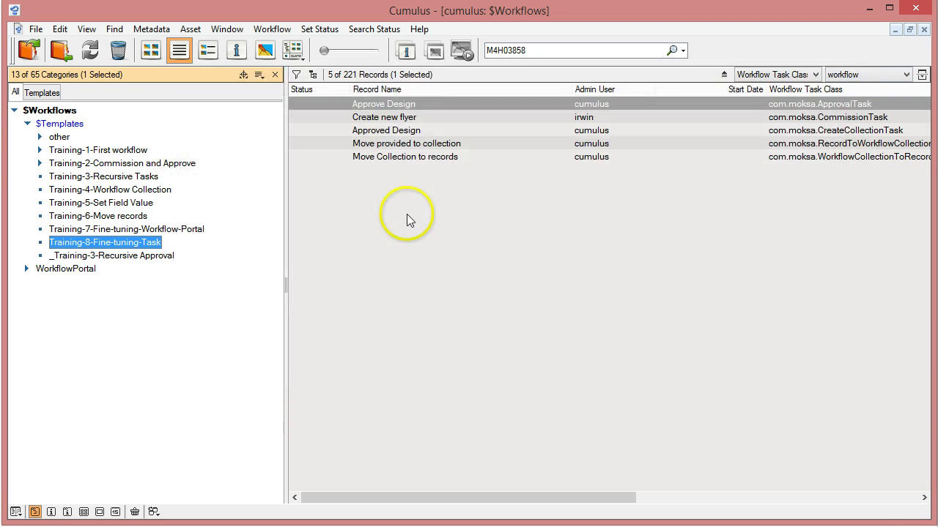
Step: Open the Create new flyer record and paste the three require-login lines into Workflow Parameters
double_click(358, 118)
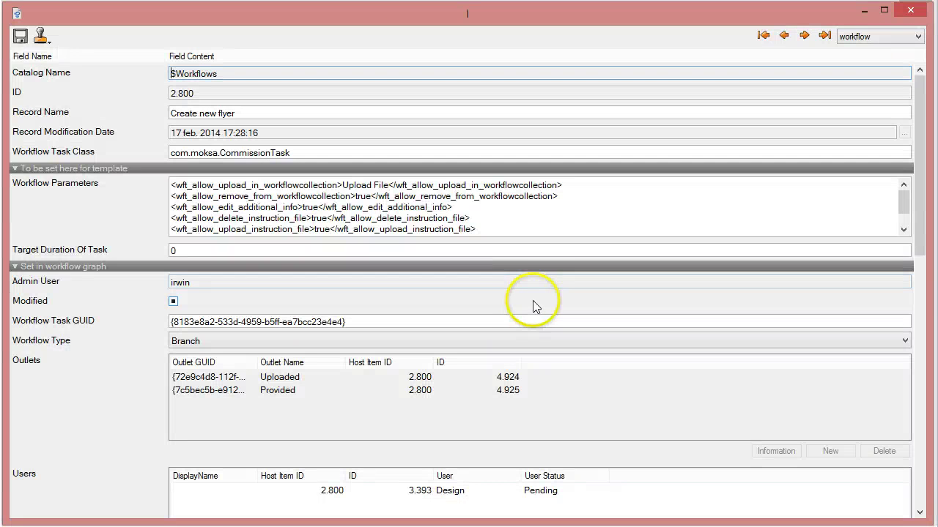
click(487, 231)
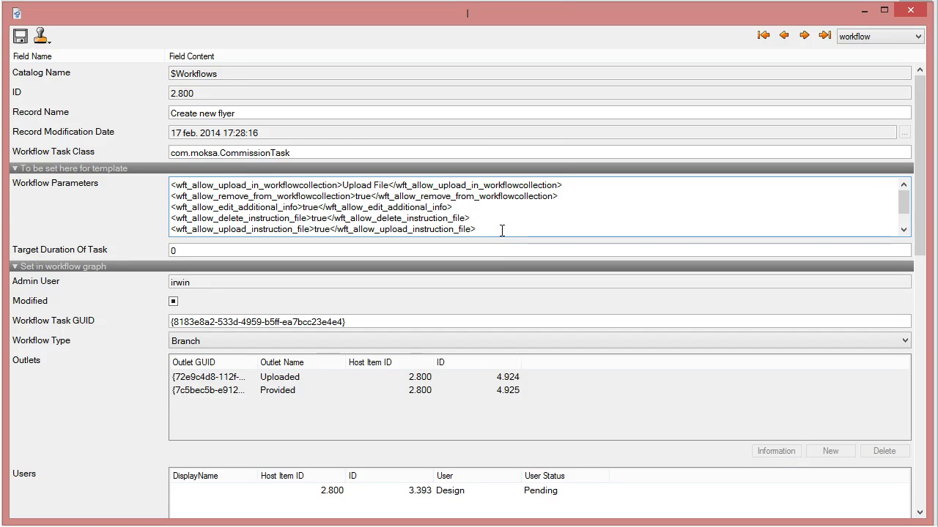
key(Return)
key(Return)
key(Up)
key(Up)
key(Up)
key(Up)
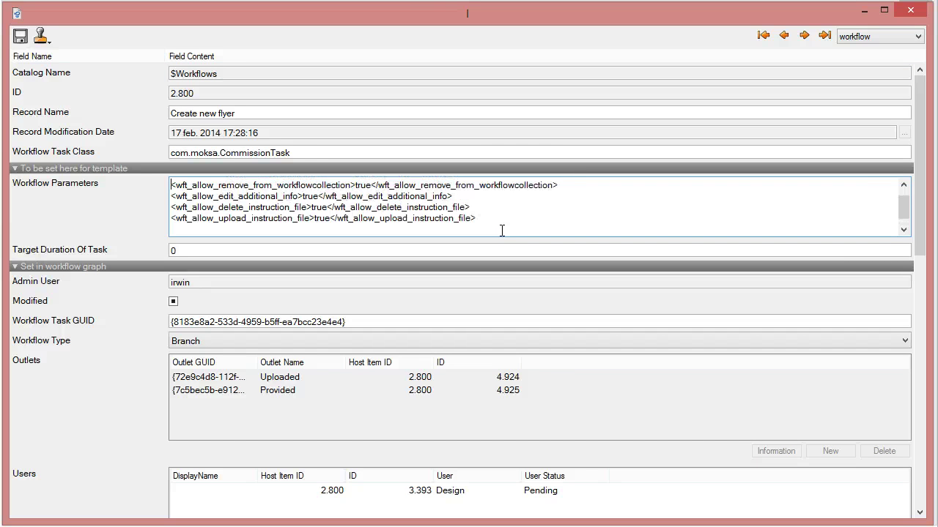
key(Down)
key(Down)
key(Down)
key(Down)
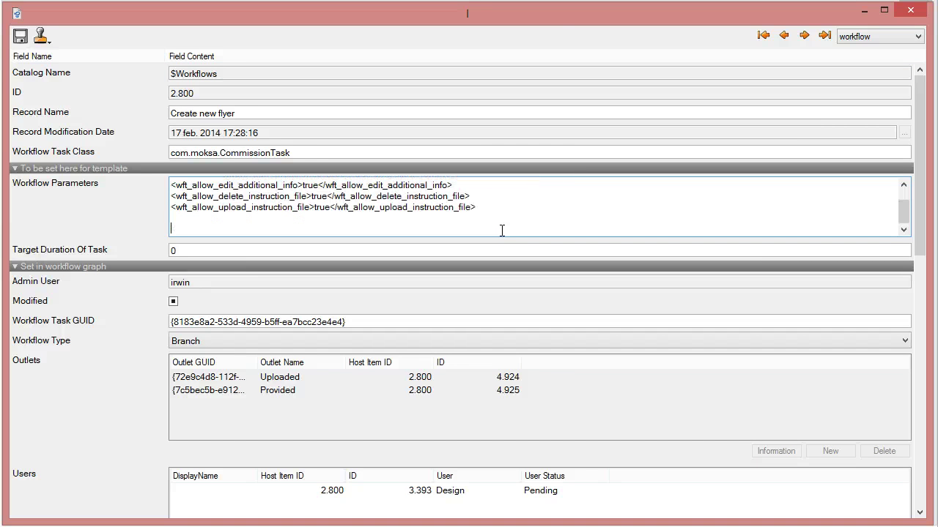
key(ctrl+v)
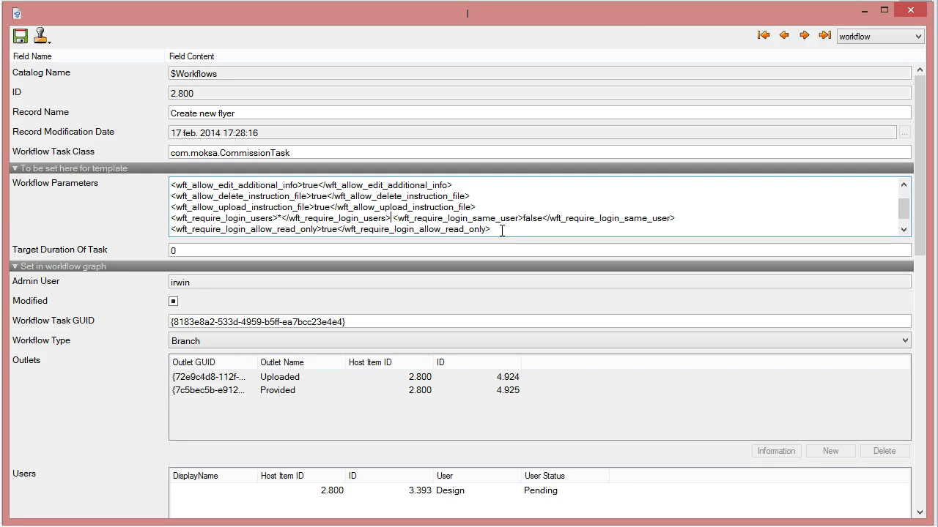
Step: Put the same_user and allow_read_only parameters on their own lines, add a final newline, and save
key(Return)
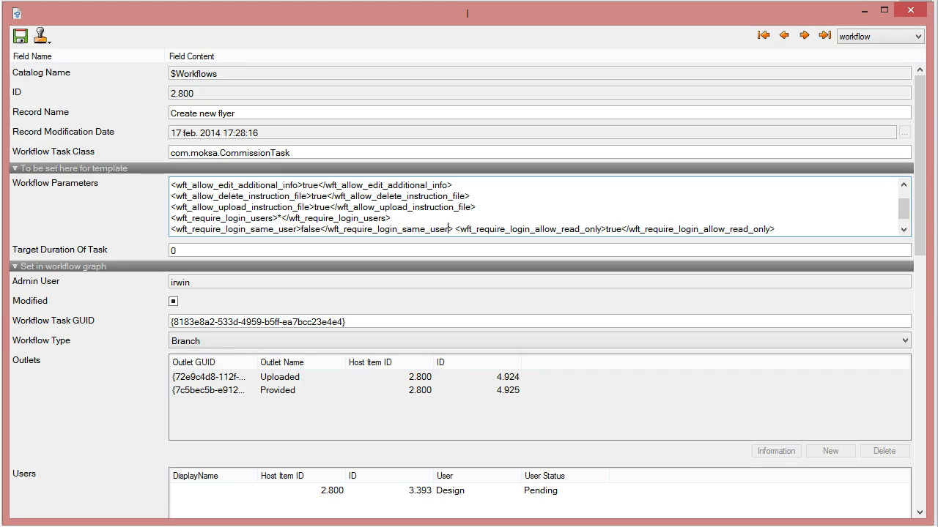
click(455, 230)
key(Return)
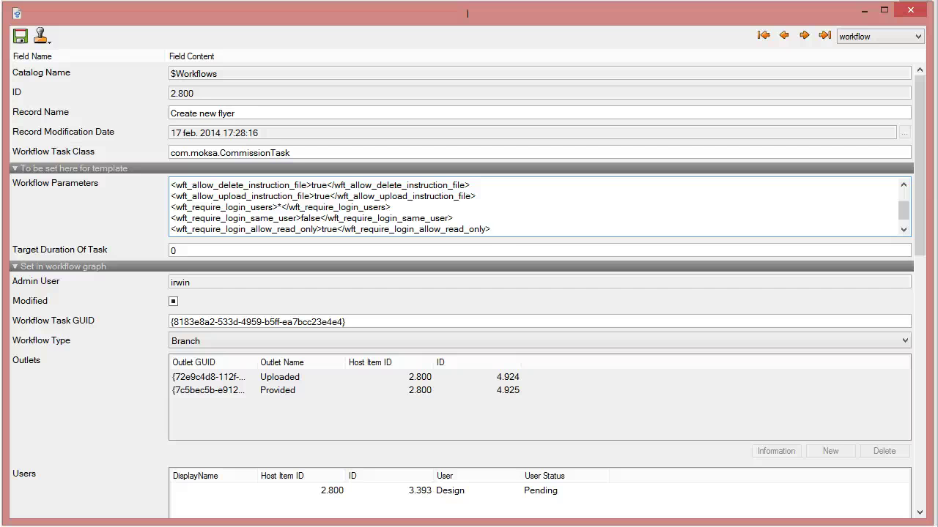
click(501, 230)
key(Return)
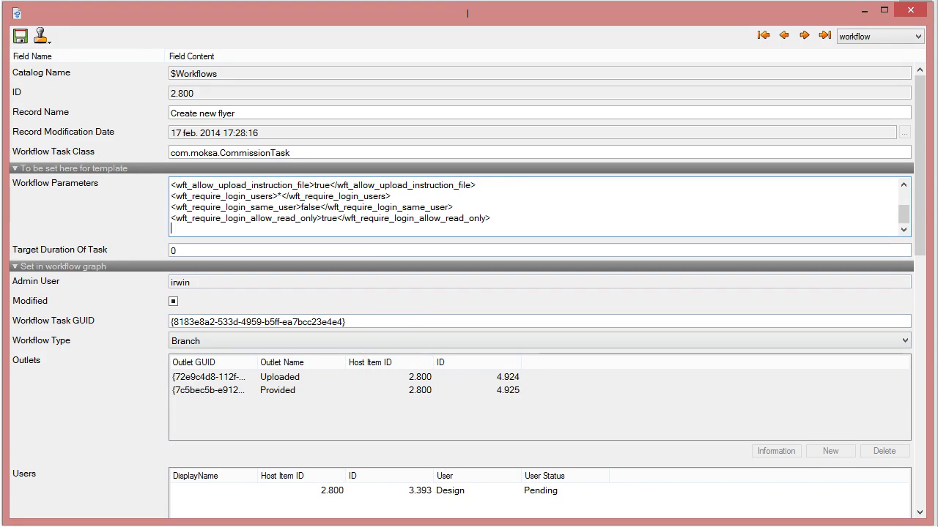
click(20, 36)
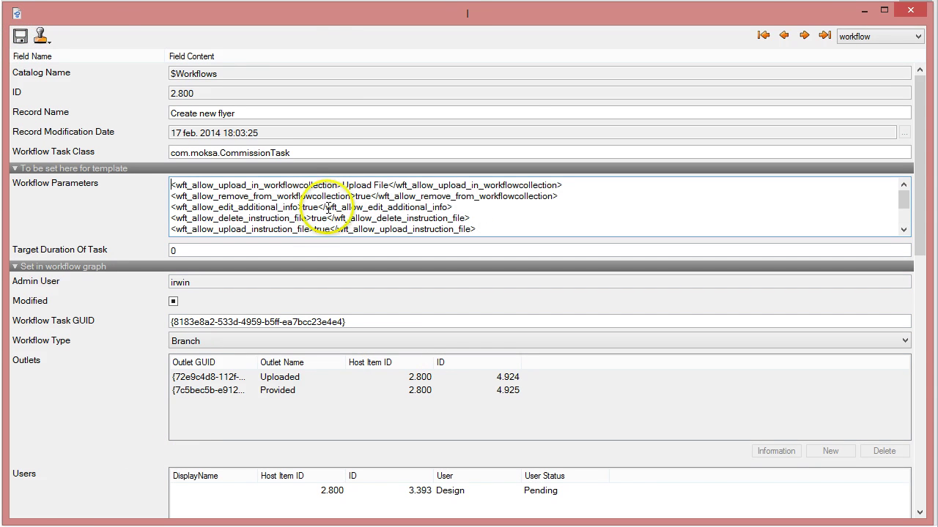
click(865, 12)
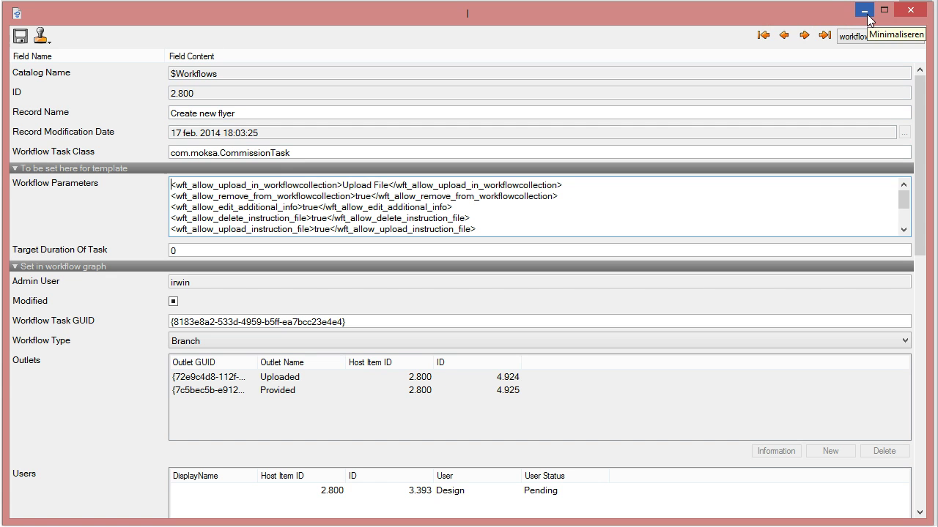
Step: Close the record and open the Training-8-Fine-tuning-Task category information in its workflow view
click(910, 20)
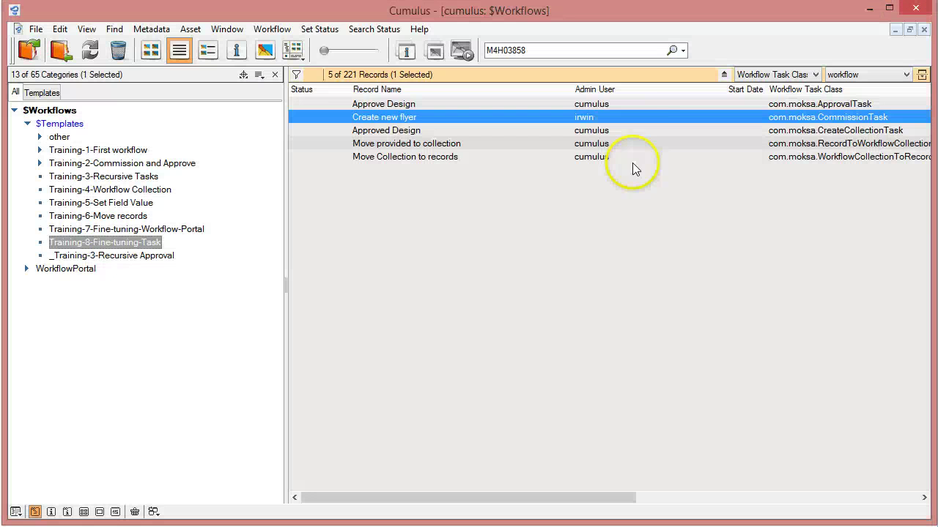
right_click(84, 252)
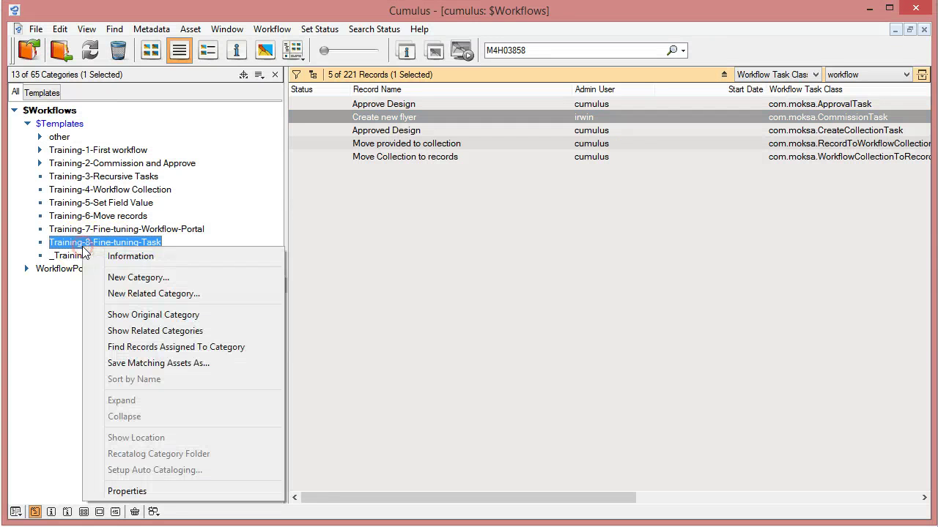
click(129, 256)
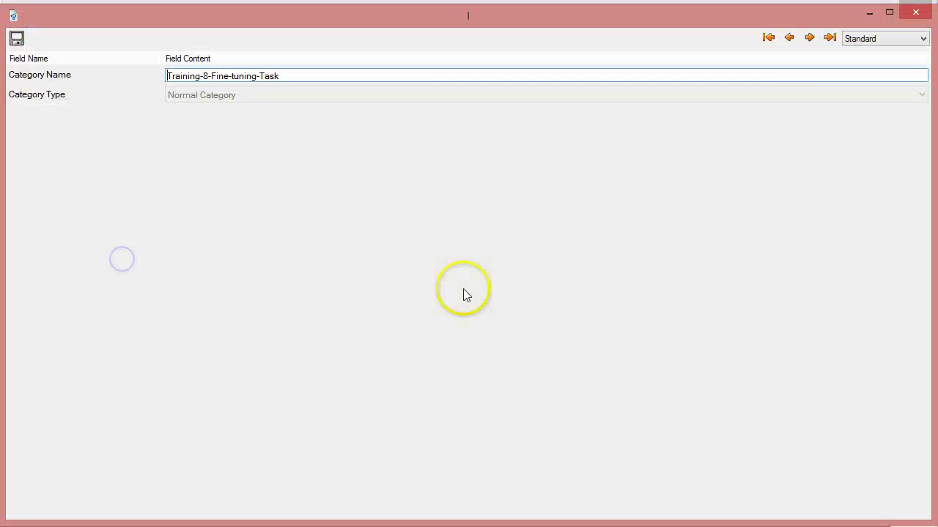
click(863, 44)
click(854, 71)
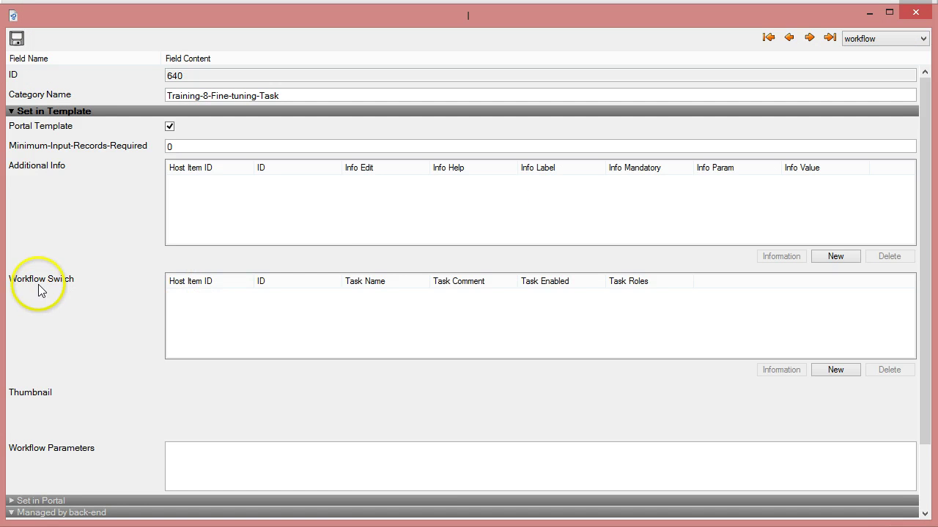
Step: Add a new Additional Info entry with Info Label 'Project Name'
click(837, 255)
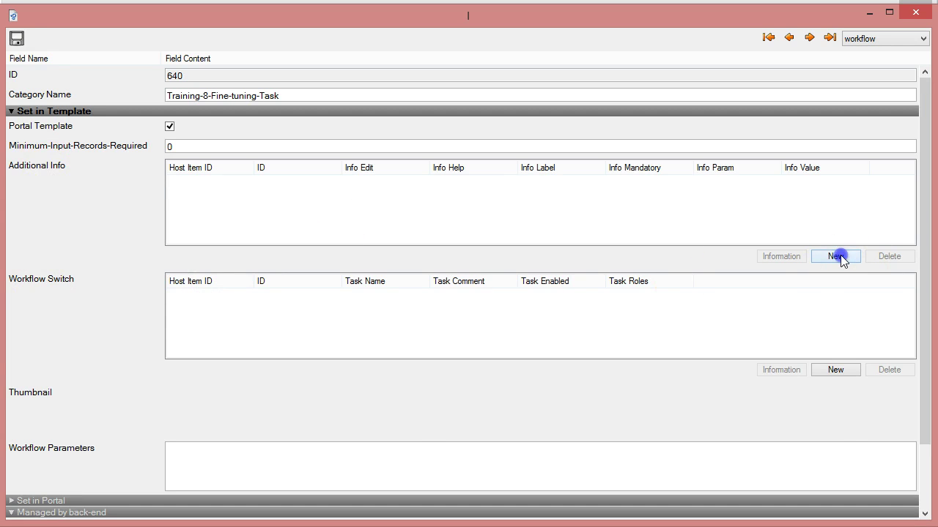
click(183, 149)
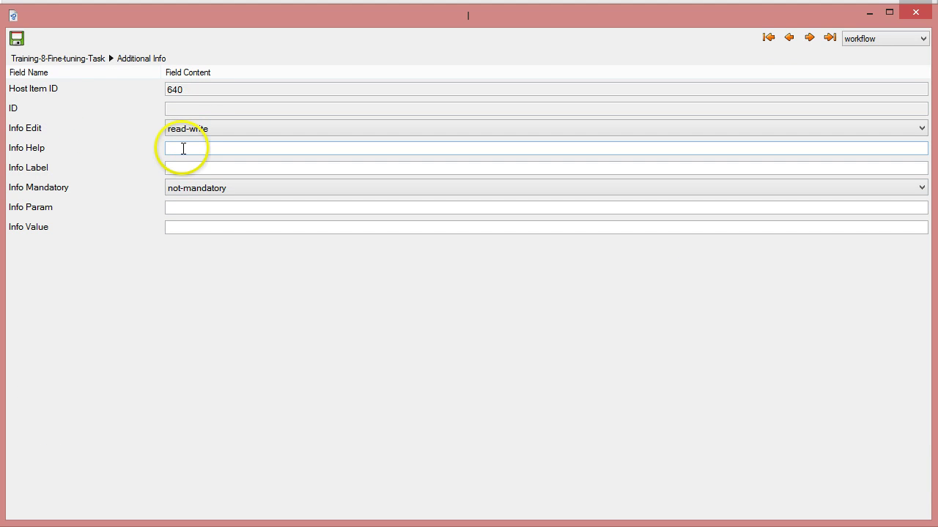
click(184, 170)
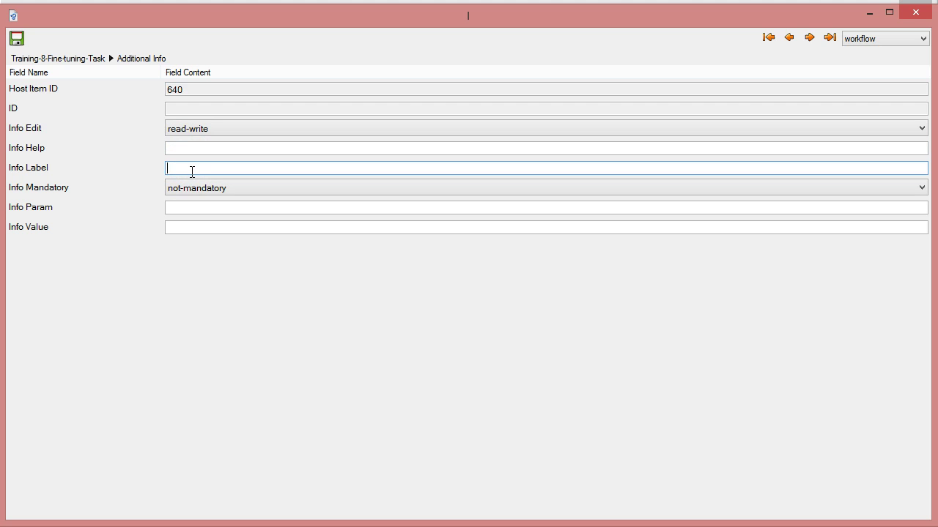
text(Project Name)
click(177, 208)
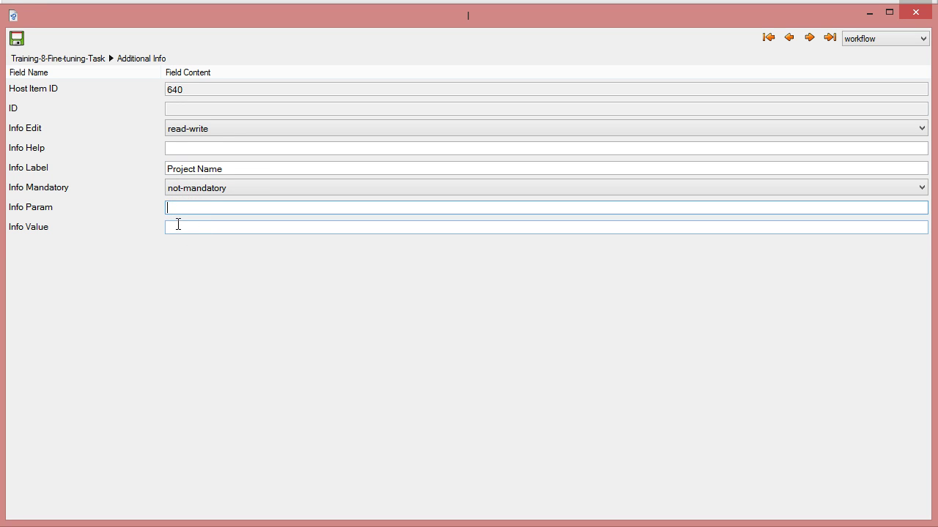
click(178, 151)
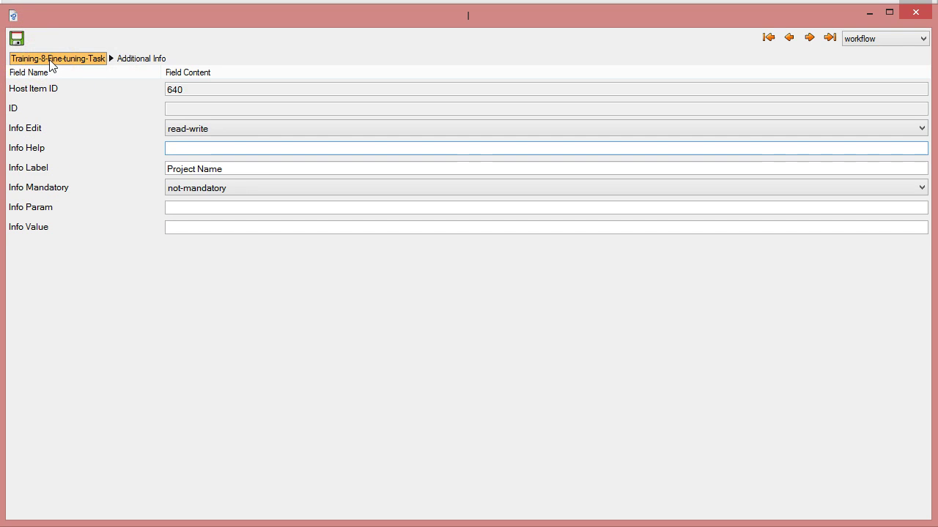
Step: Dismiss the Invalid argument error, save the category, and select the Project Name entry (ID 361)
click(50, 64)
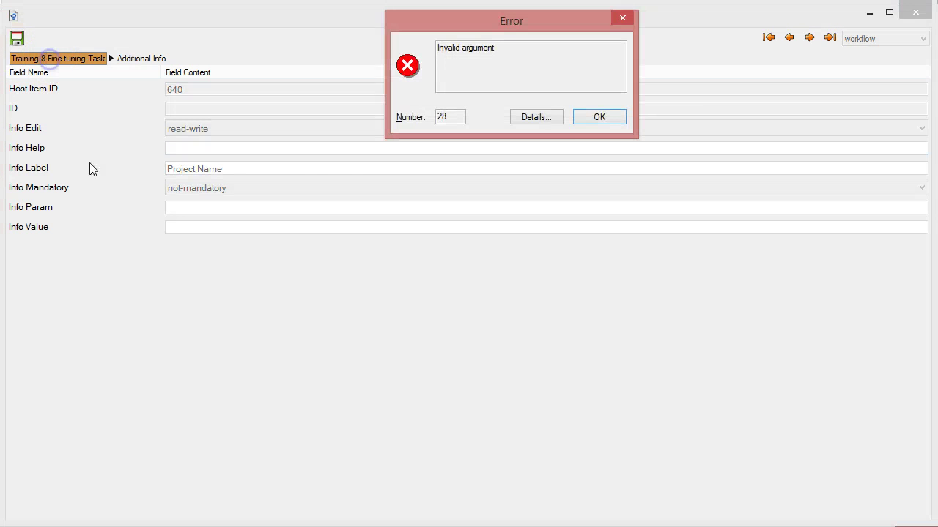
click(611, 119)
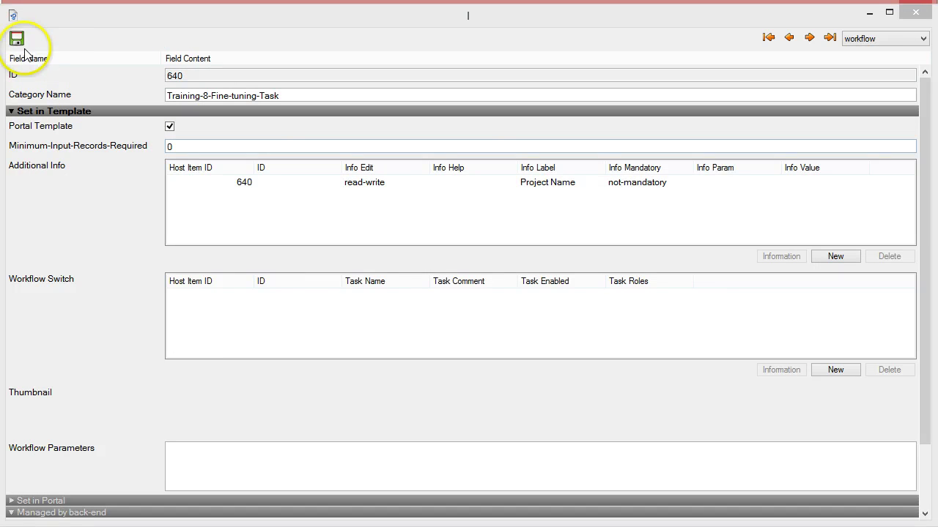
click(16, 41)
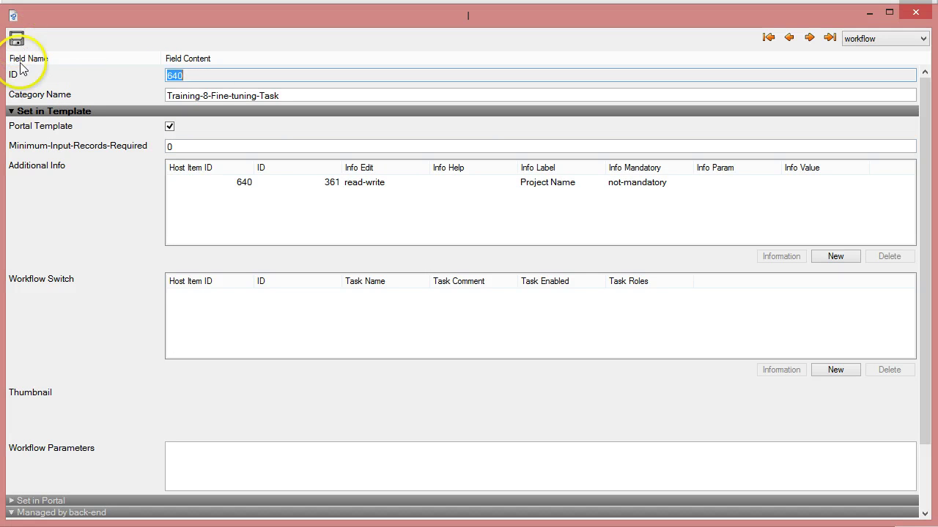
click(357, 183)
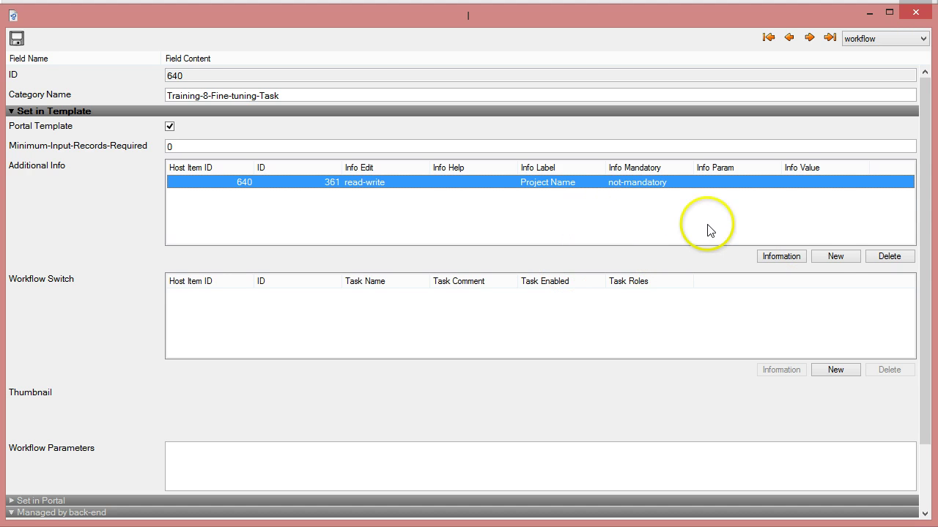
Step: Add an Additional Info entry 'Plant location' with Info Param choices Belgium, France, Sweden, USA
click(837, 261)
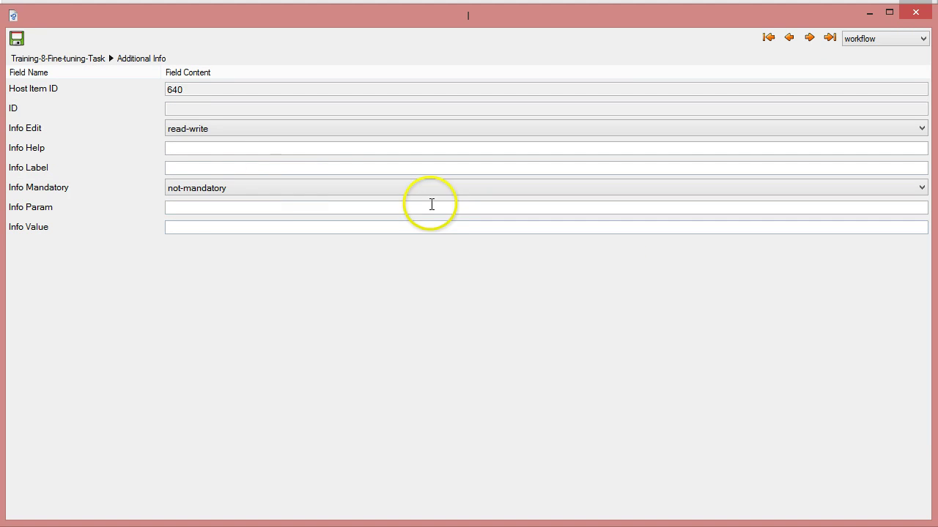
click(182, 148)
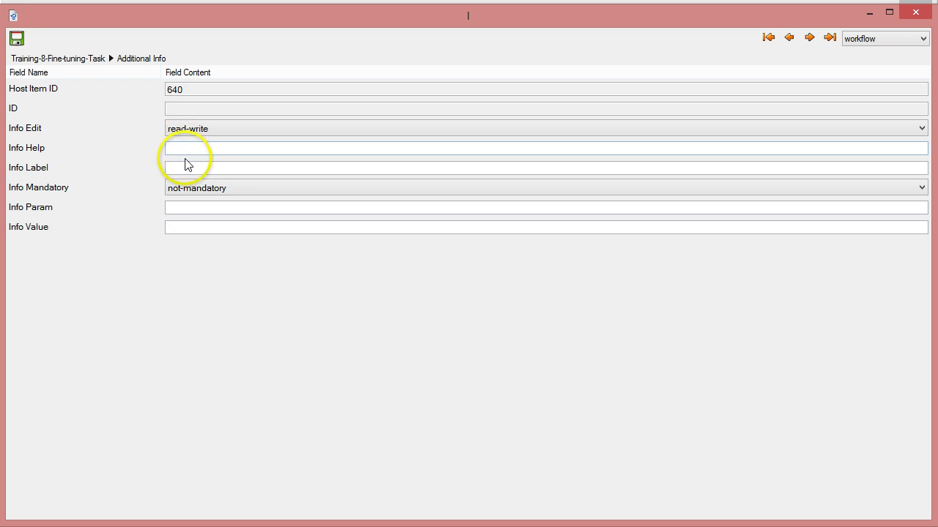
click(186, 167)
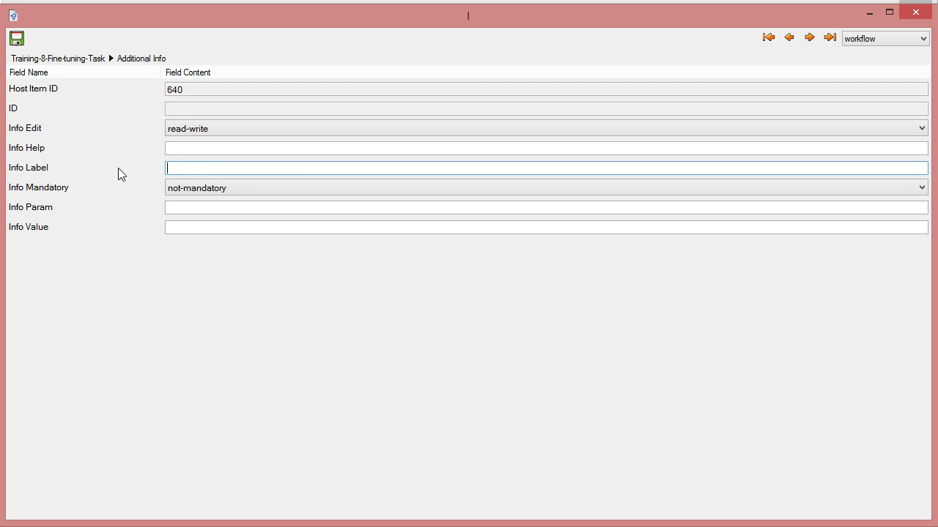
text(Plant location)
click(168, 208)
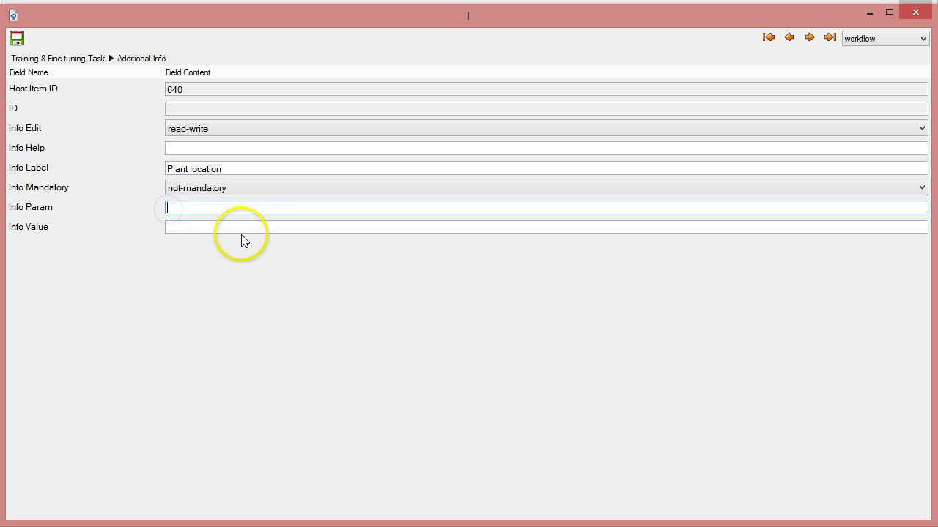
text(:)
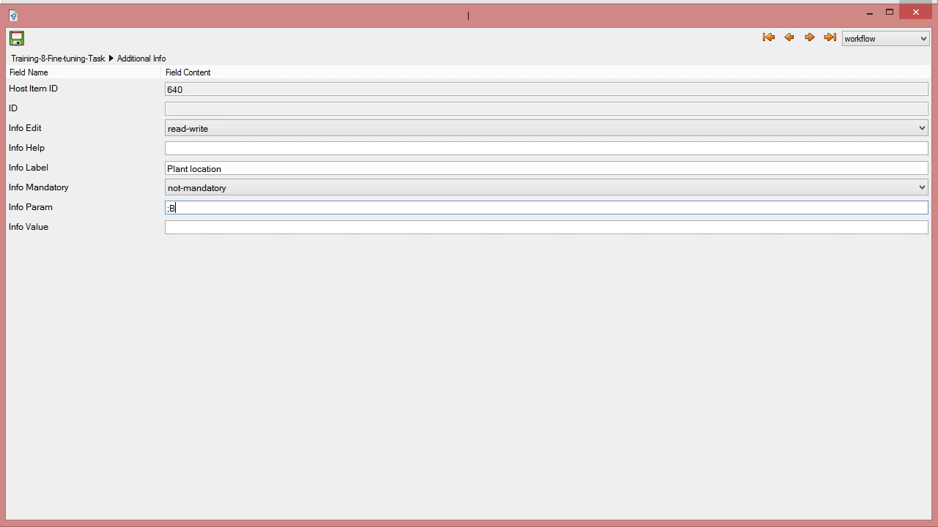
text(elgium)
text(;France;Swed)
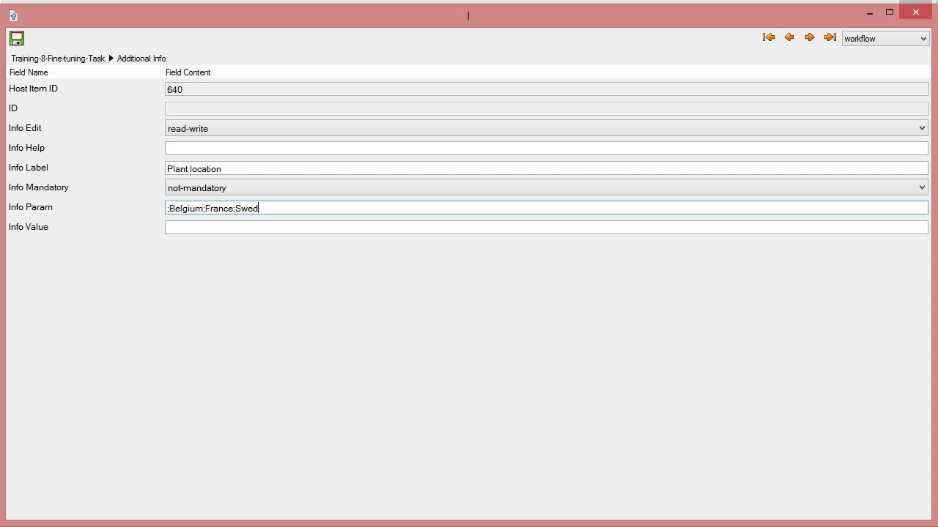
text(en;USA)
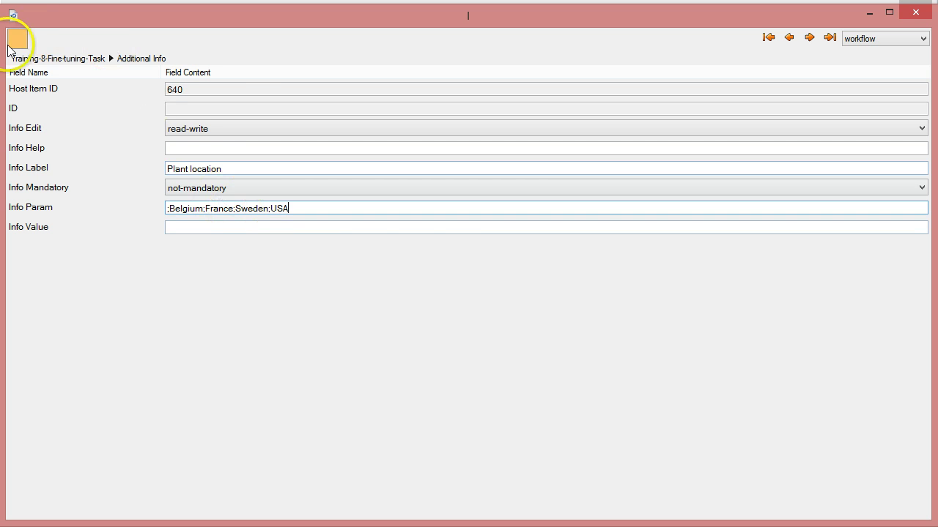
Step: Attempt to save the Plant location and category entries, dismissing each Invalid argument error
click(16, 38)
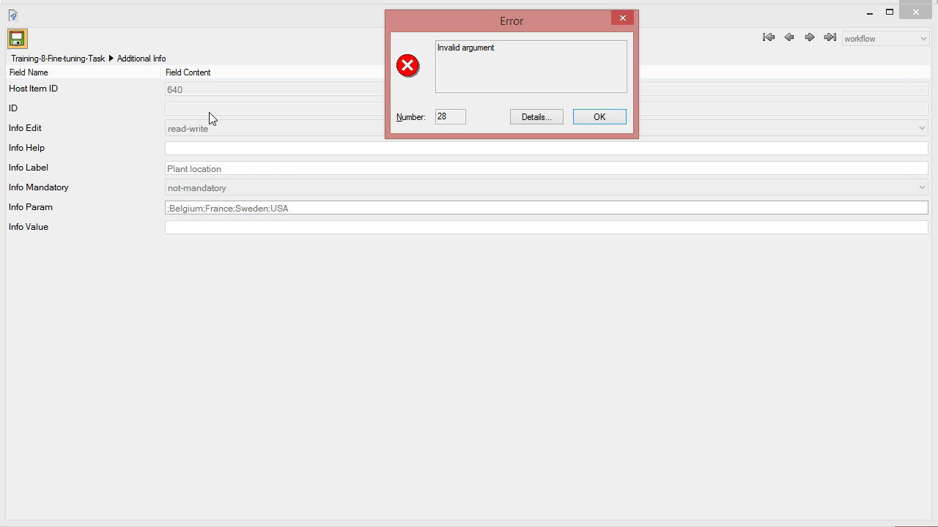
click(599, 117)
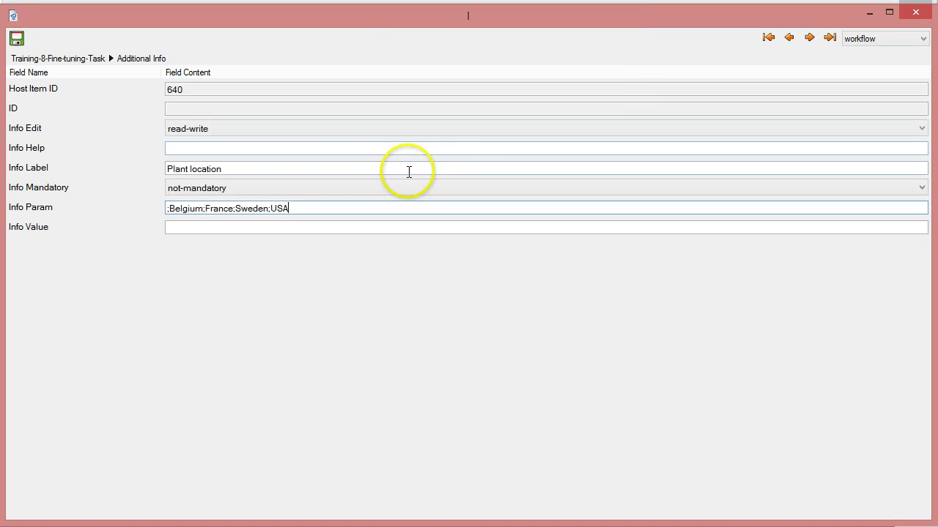
click(52, 58)
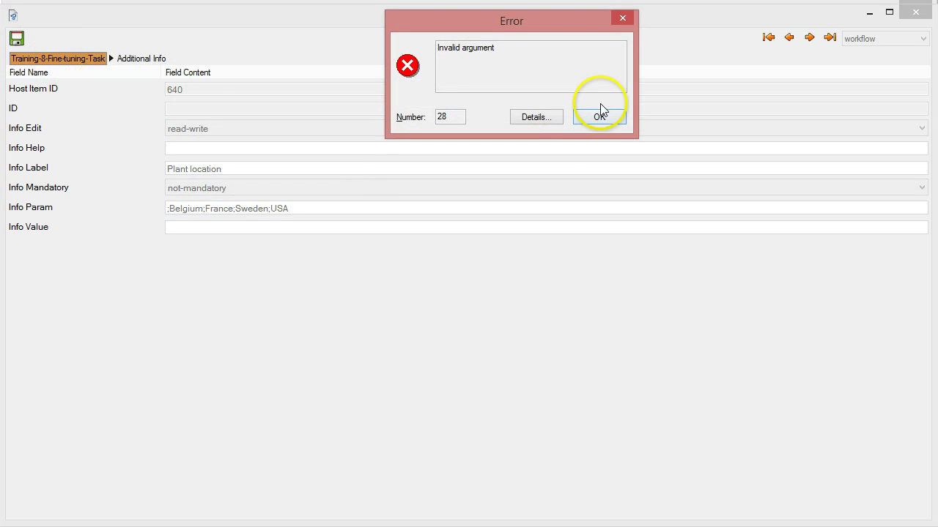
click(576, 121)
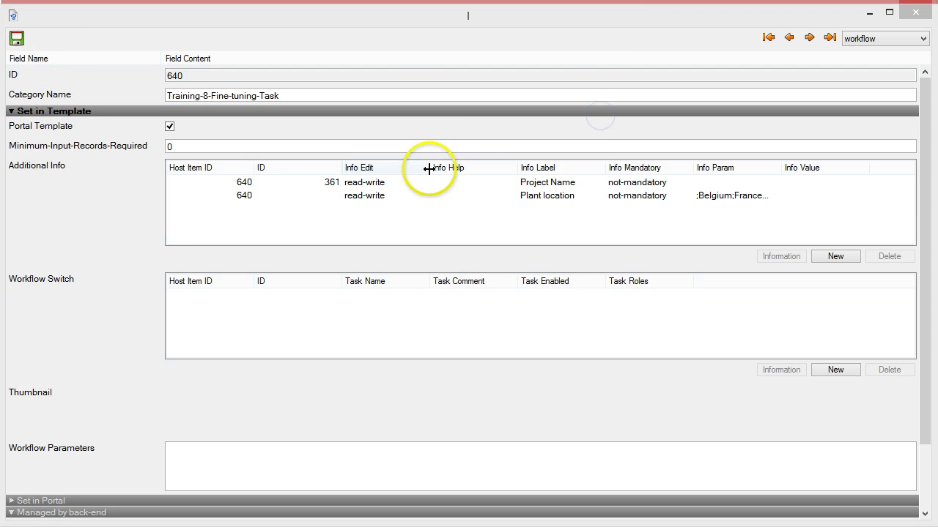
click(18, 39)
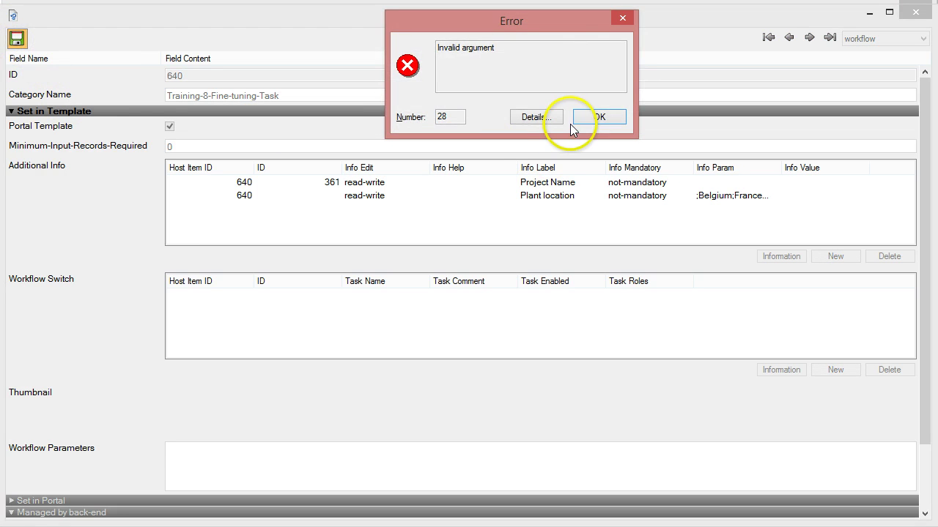
click(572, 121)
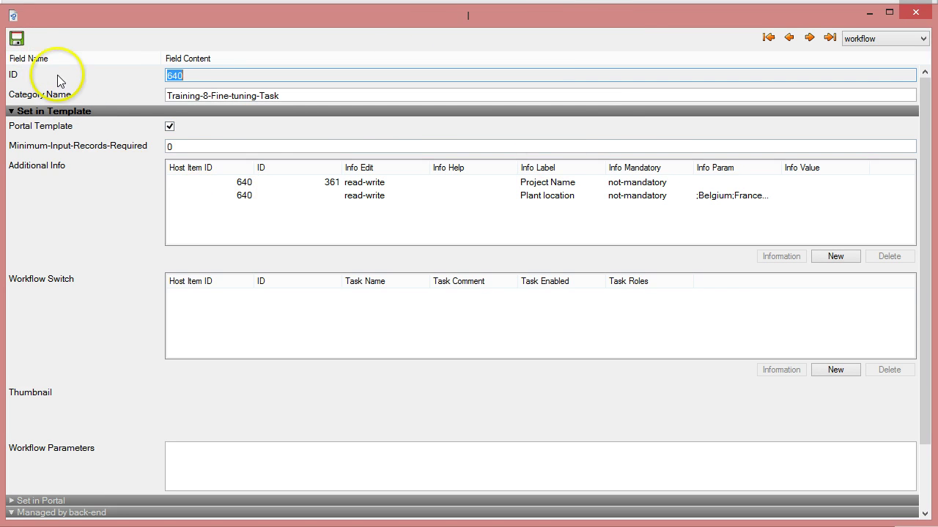
Step: Make a final save attempt, then close the category window and discard the changes
click(17, 38)
click(594, 120)
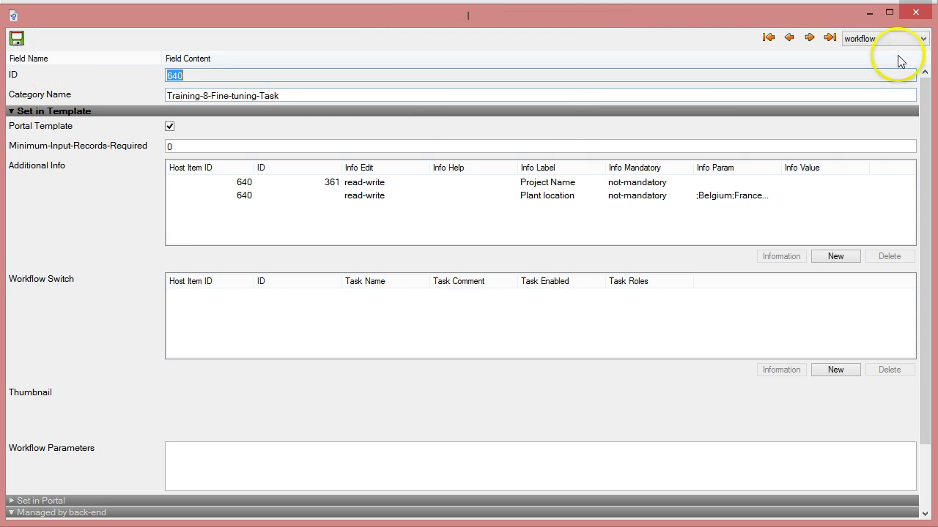
click(915, 11)
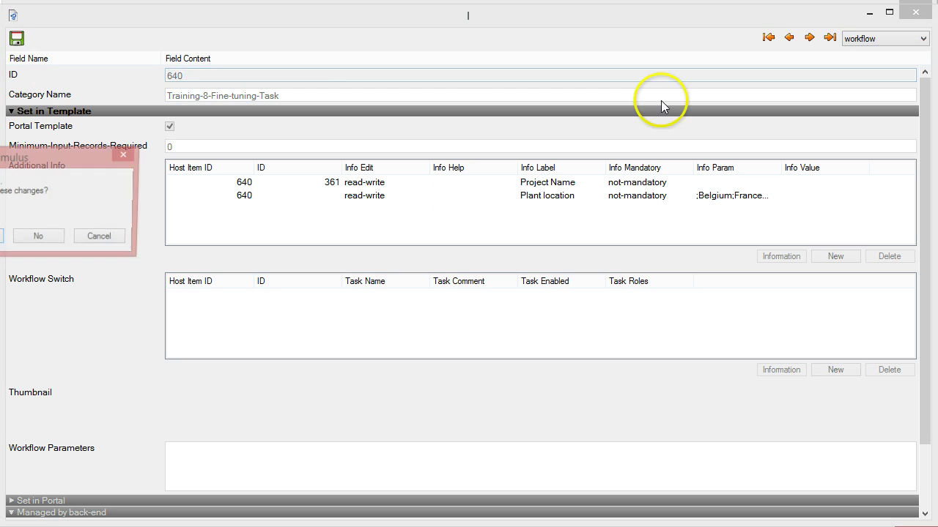
click(47, 242)
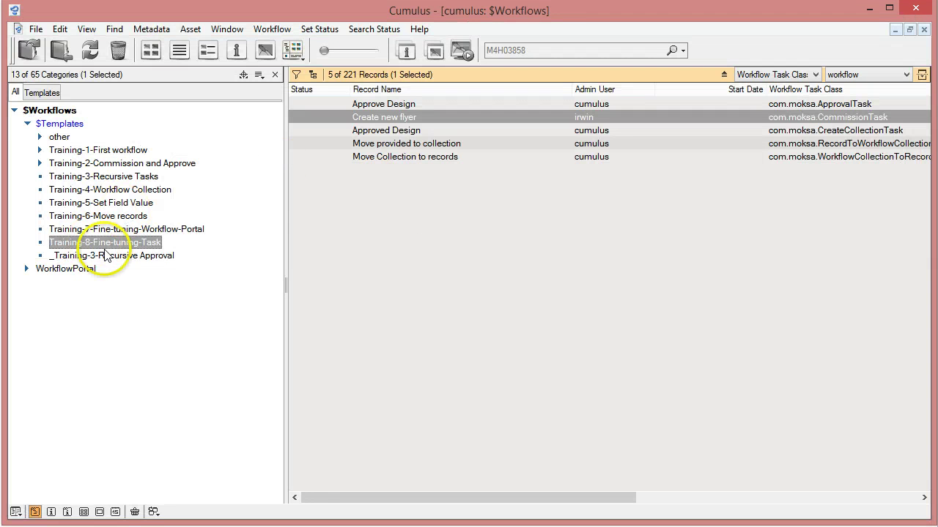
Step: Show Training-8-Fine-tuning-Task's Information in the workflow layout and select the Project Name row
click(123, 246)
right_click(123, 246)
click(188, 248)
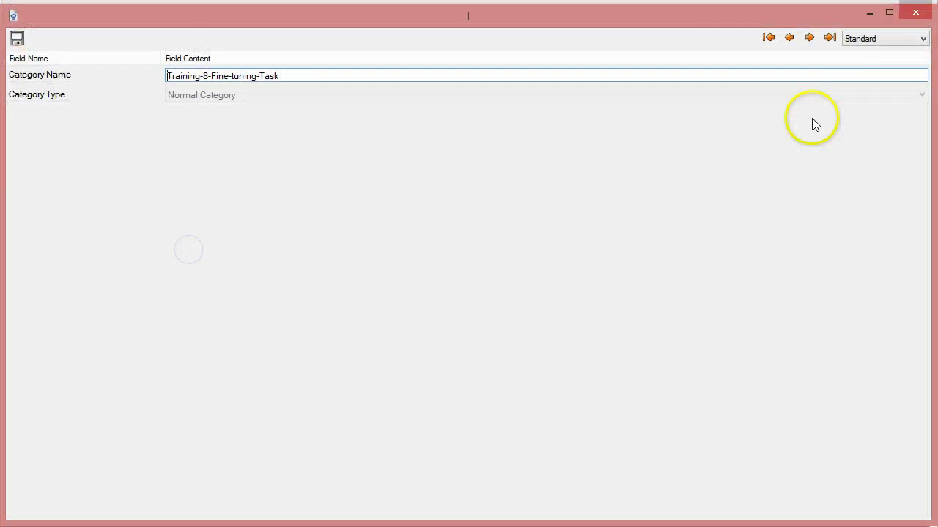
click(864, 41)
click(856, 69)
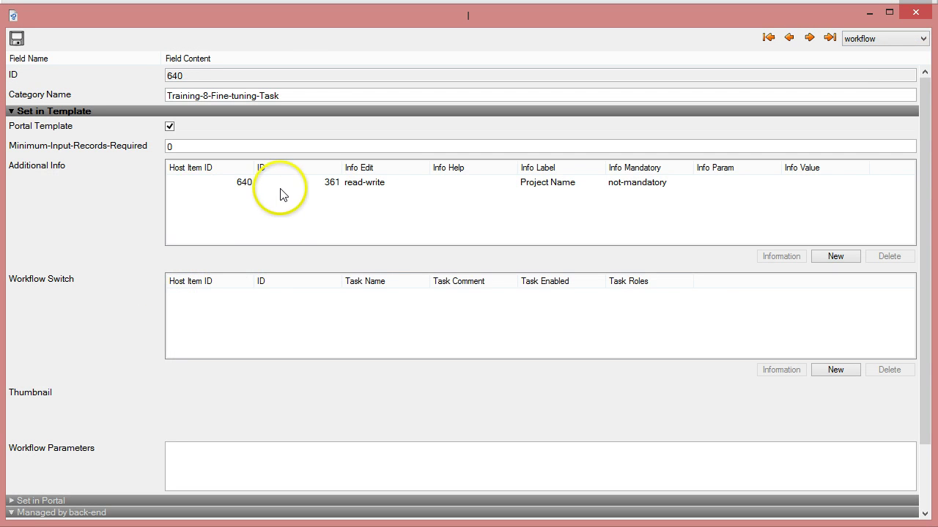
click(331, 188)
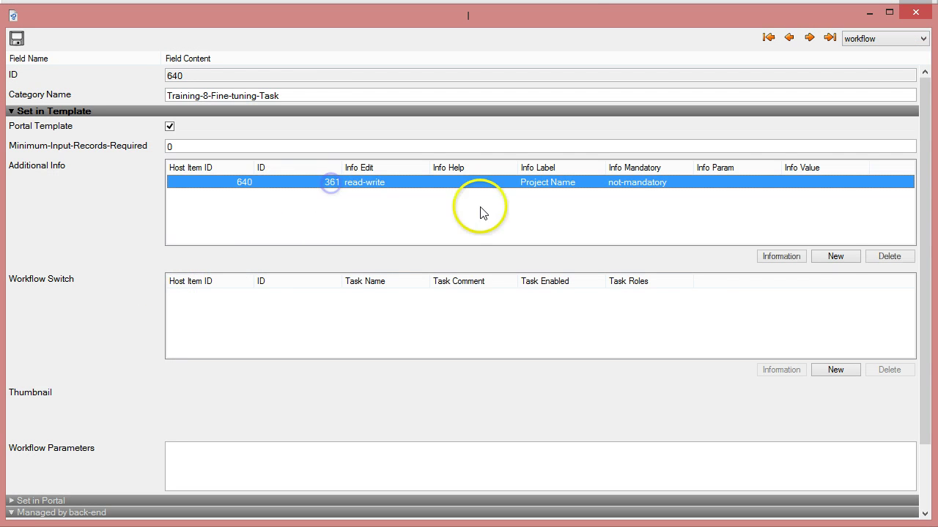
Step: Create an Additional Info entry 'Plant location' with Info Param ';Belgium;France;USA;Sweden'
click(840, 258)
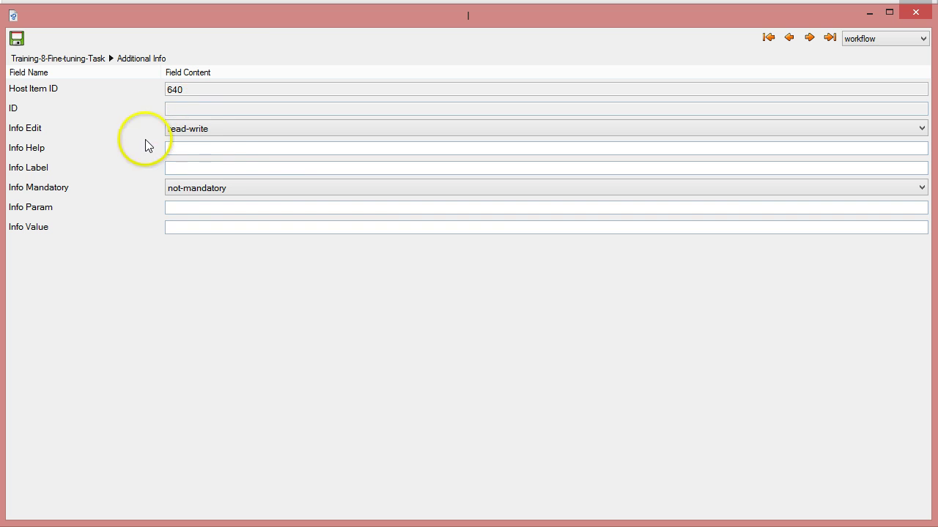
click(233, 167)
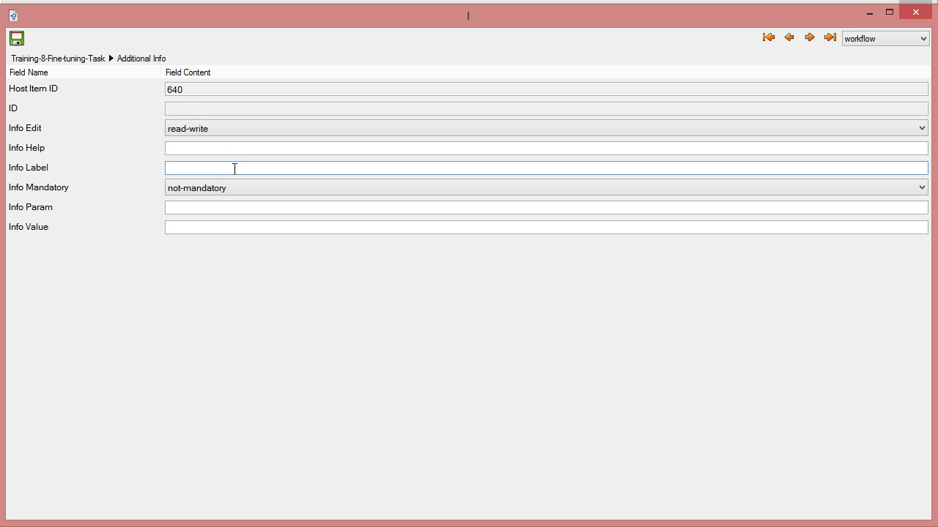
text(Plant location)
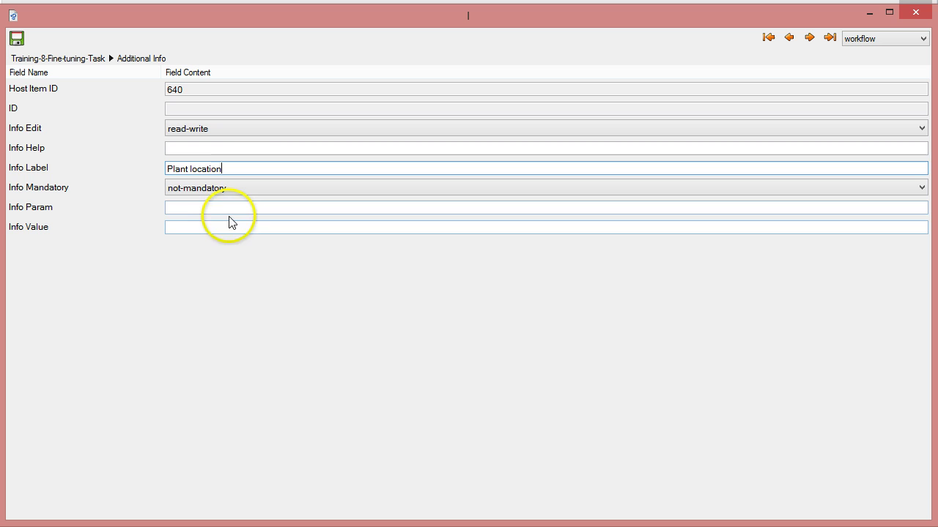
click(233, 206)
text(;Be)
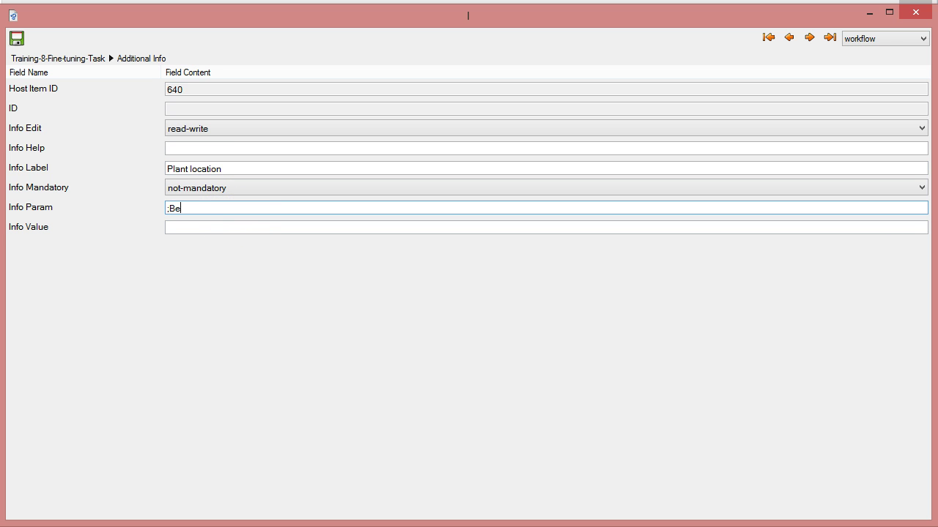
text(lgium,France)
key(BackSpace)
text(;USA;Sweden)
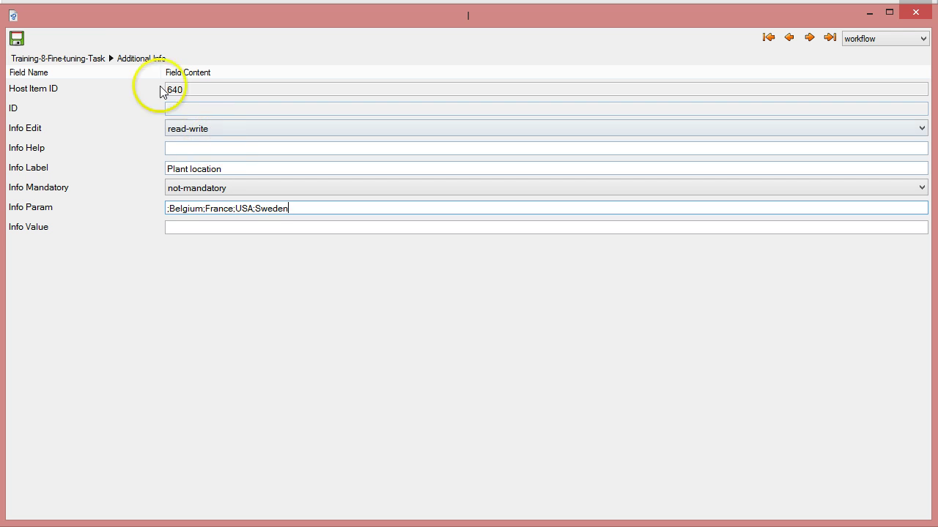
Step: Return to the Training-8 template form, dismiss the error, and close the category window
click(96, 62)
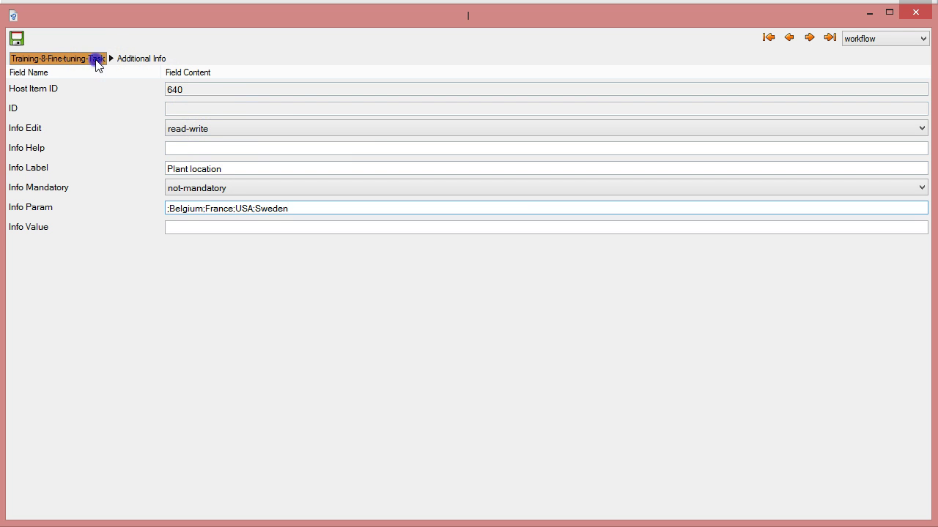
click(597, 118)
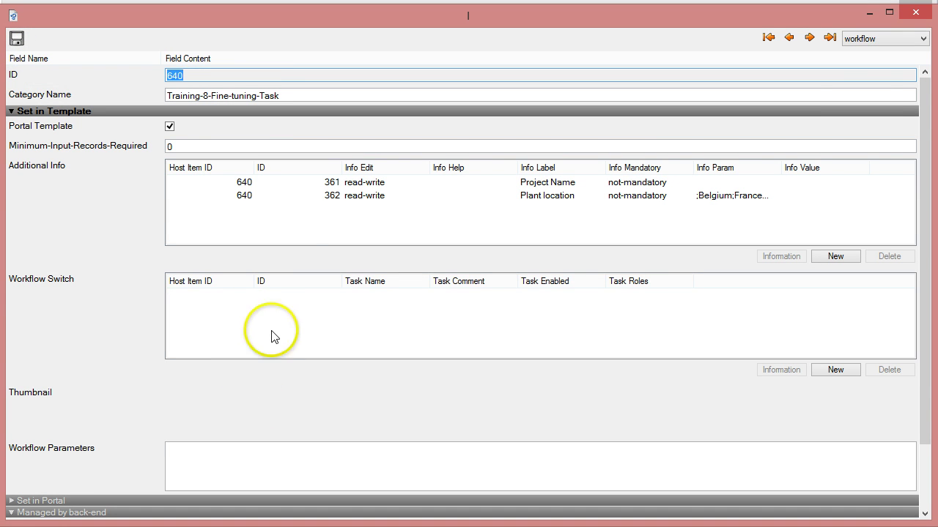
click(914, 15)
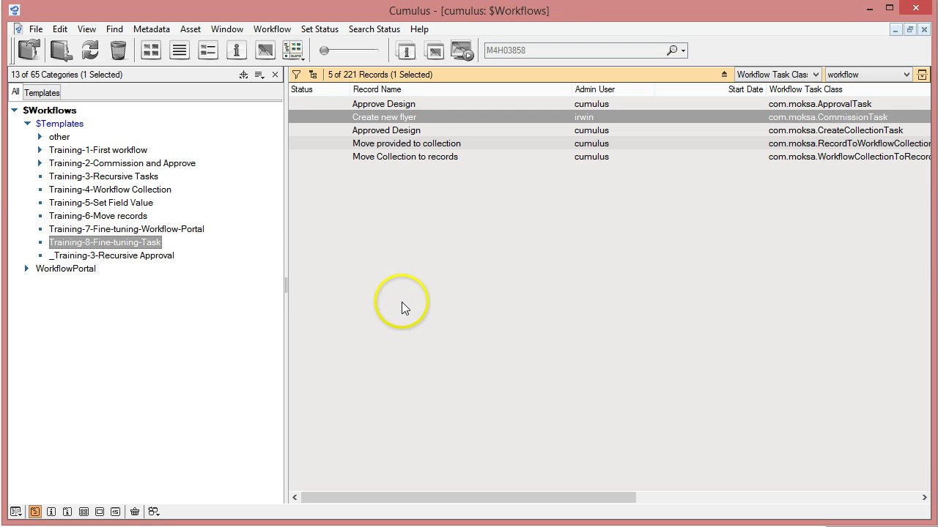
Step: Log in to Cumulus Sites in Firefox with the suggested user name and its password
key(alt+Tab)
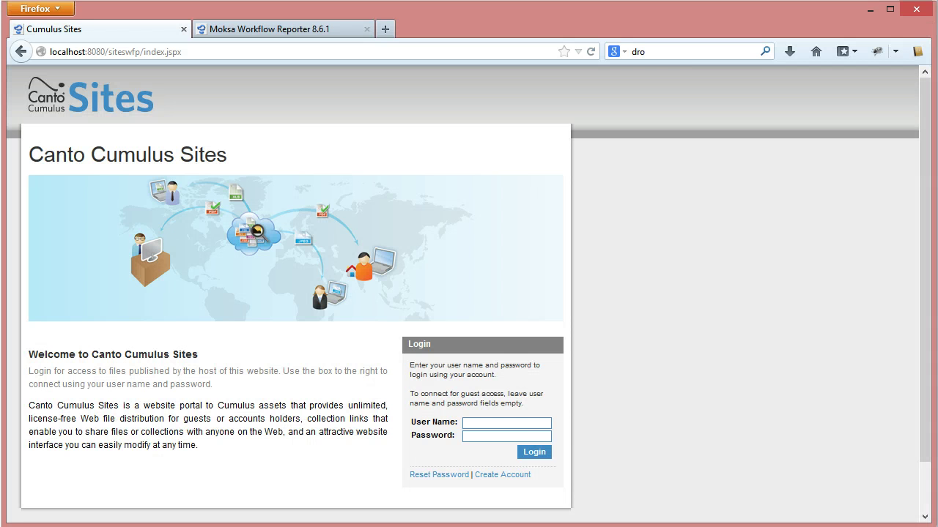
click(478, 419)
key(Down)
key(Down)
key(Tab)
text(1234)
click(533, 452)
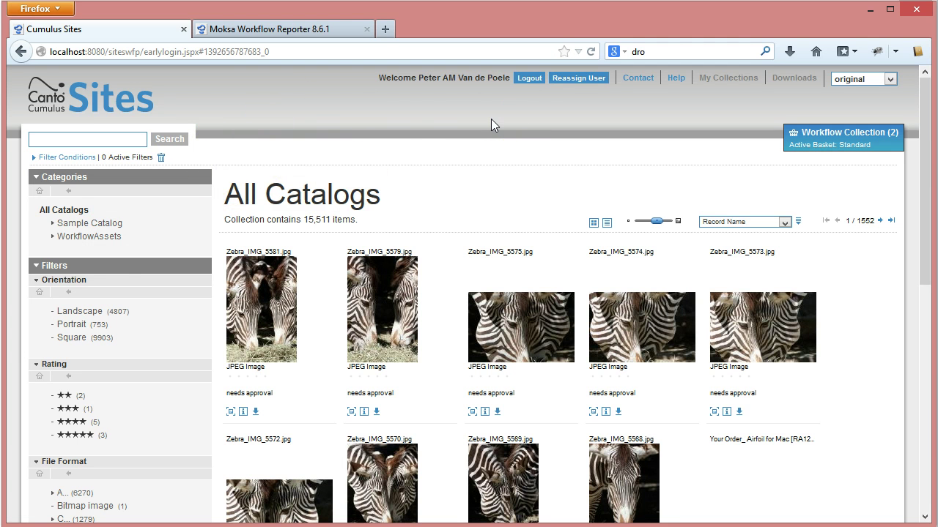
Step: Log out and log back in with the participant user's account
click(526, 78)
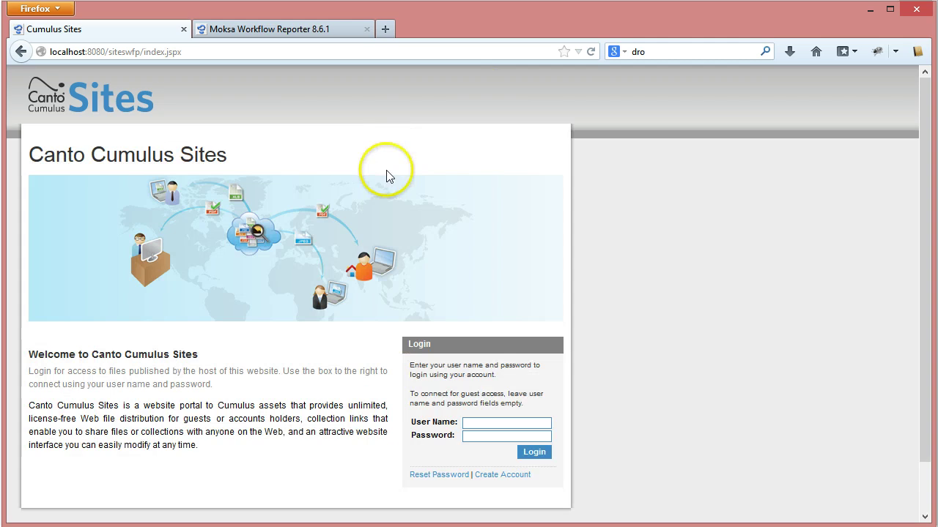
click(590, 52)
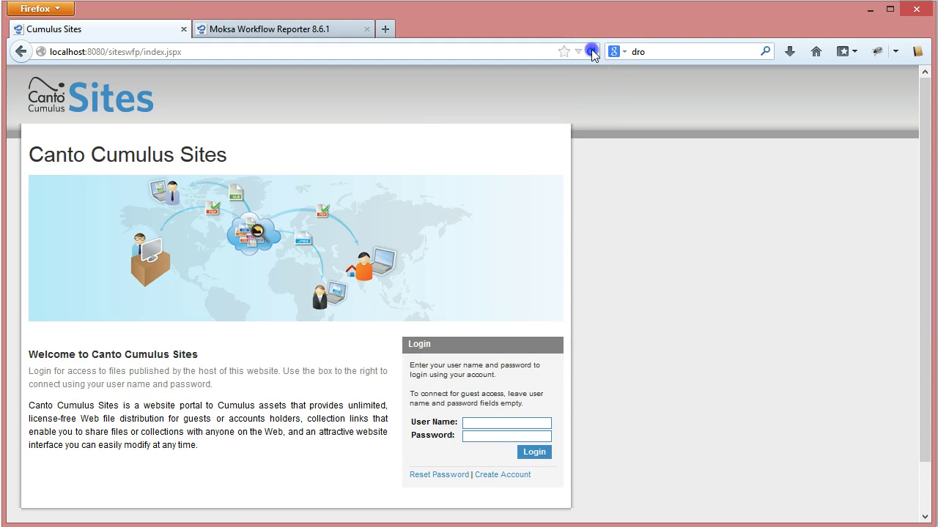
click(515, 422)
text(vince)
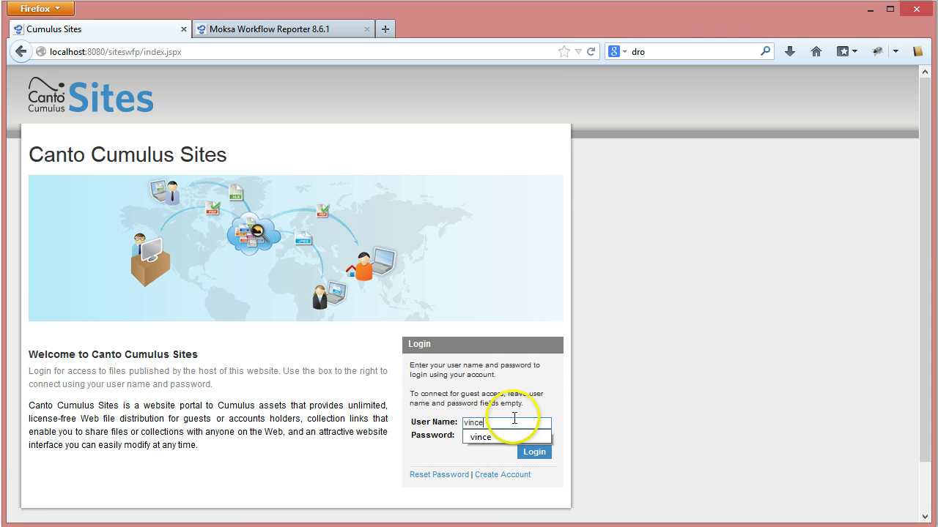
key(Tab)
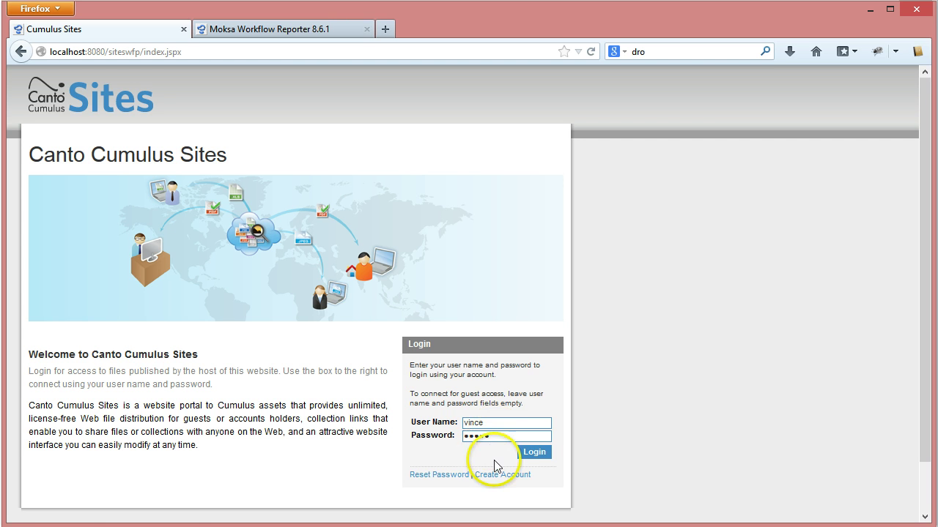
click(534, 452)
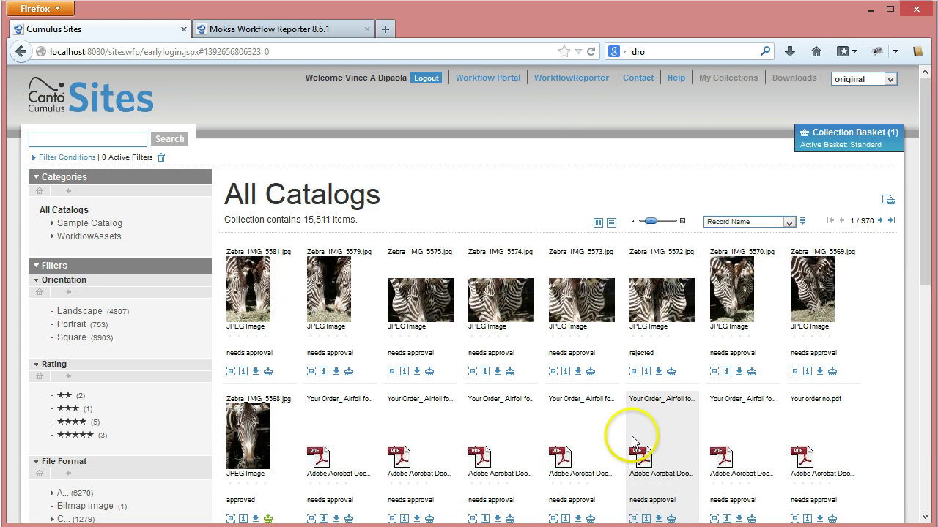
Step: Choose the Training-8-Fine-tuning-Task workflow template and start configuring it
click(495, 76)
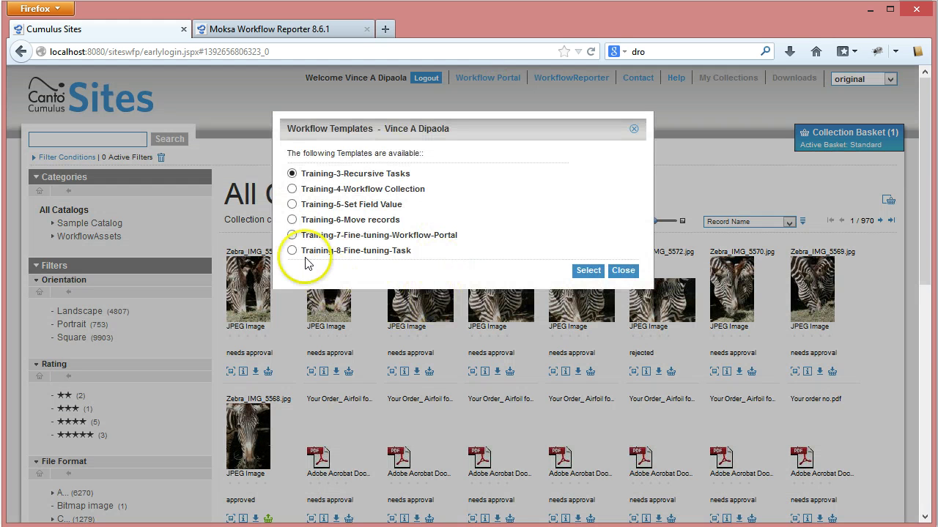
click(293, 251)
click(586, 271)
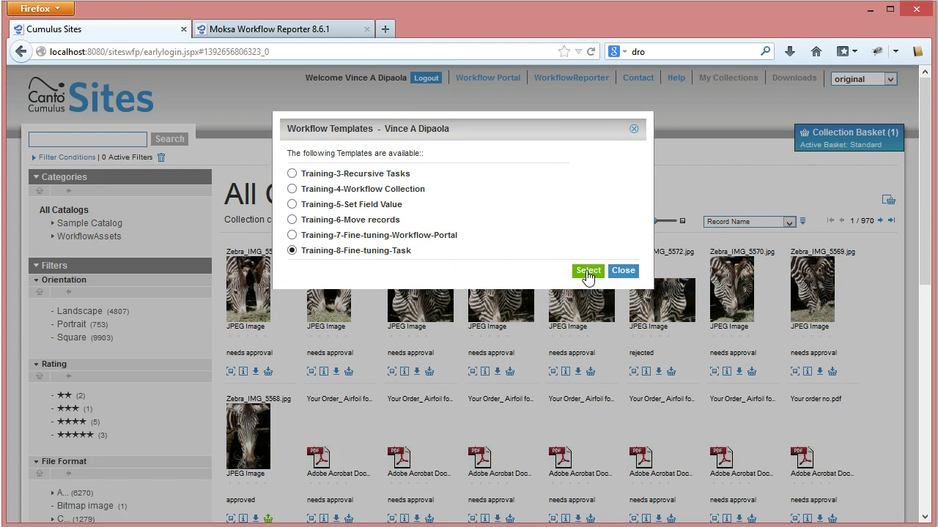
click(502, 277)
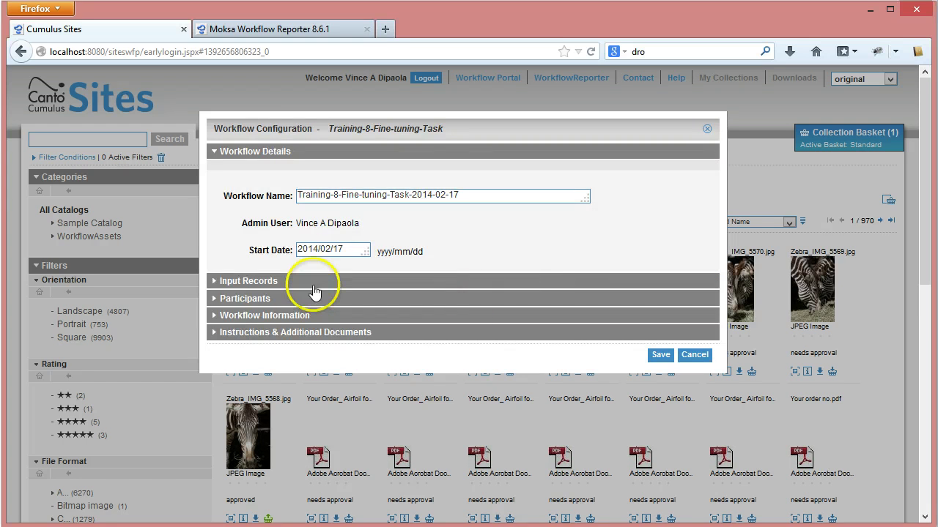
Step: Expand the Input Records section and reveal the Participants roles
click(260, 281)
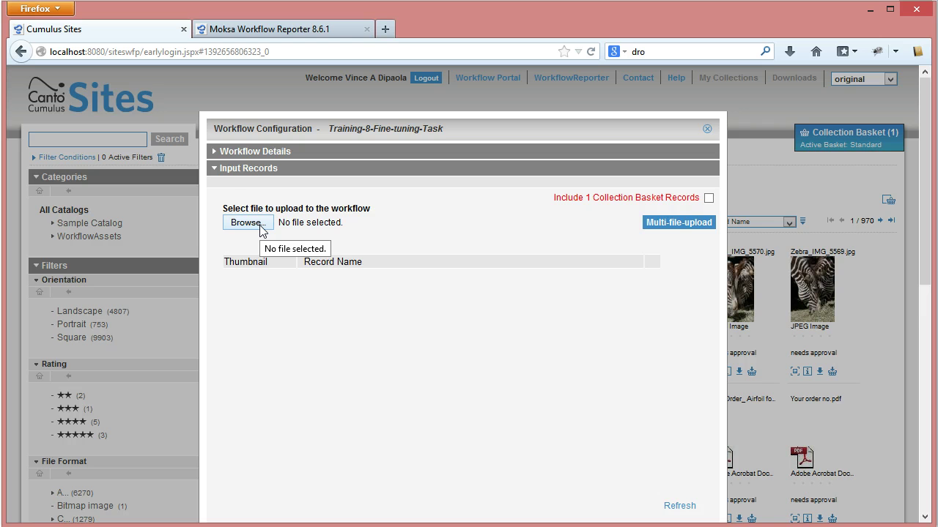
click(220, 168)
click(228, 169)
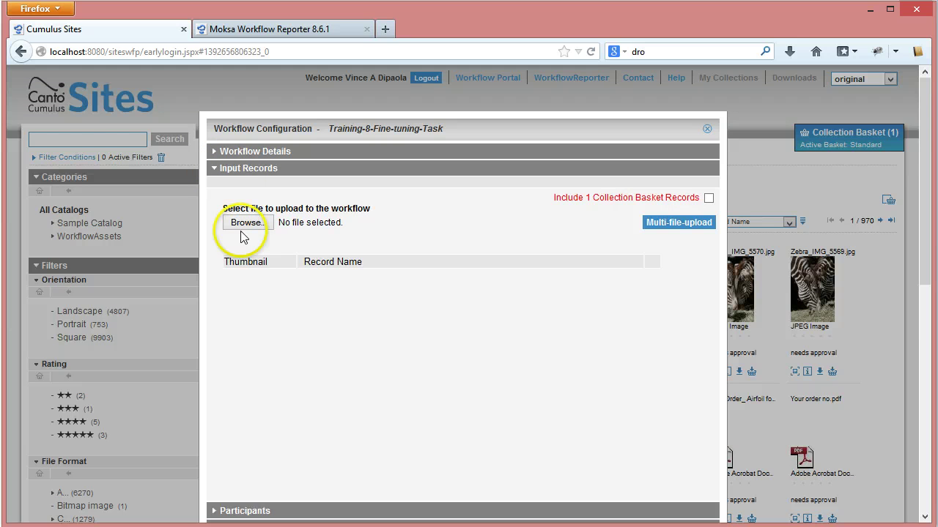
drag(923, 261, 925, 283)
click(253, 486)
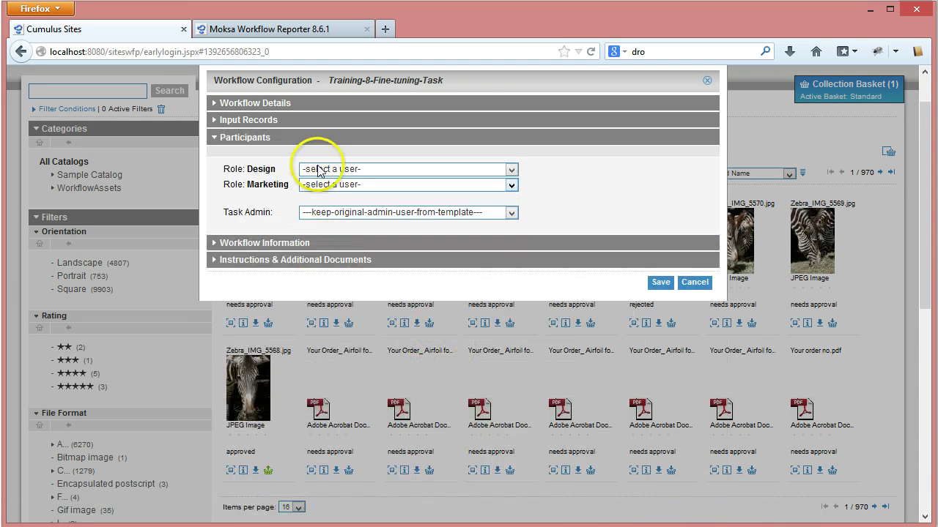
Step: Assign users to the Design and Marketing participant roles
click(511, 170)
click(317, 191)
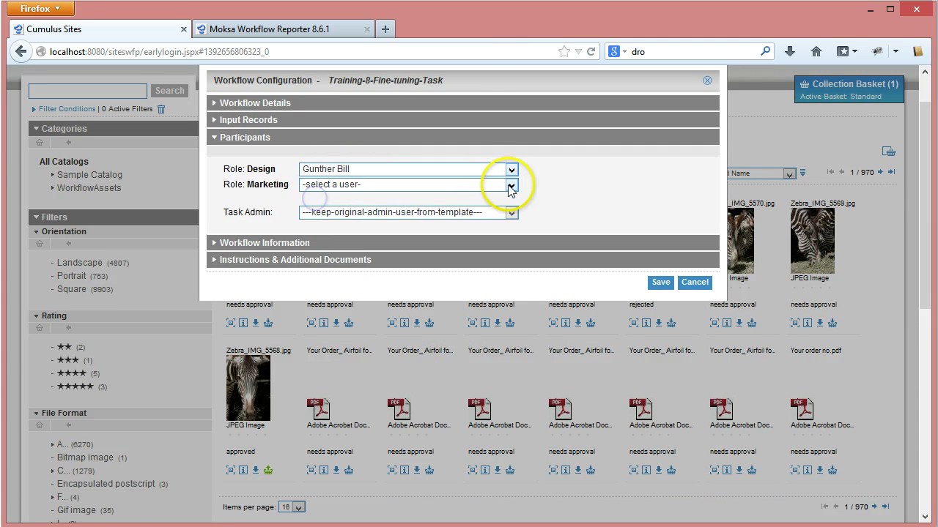
click(511, 185)
click(326, 210)
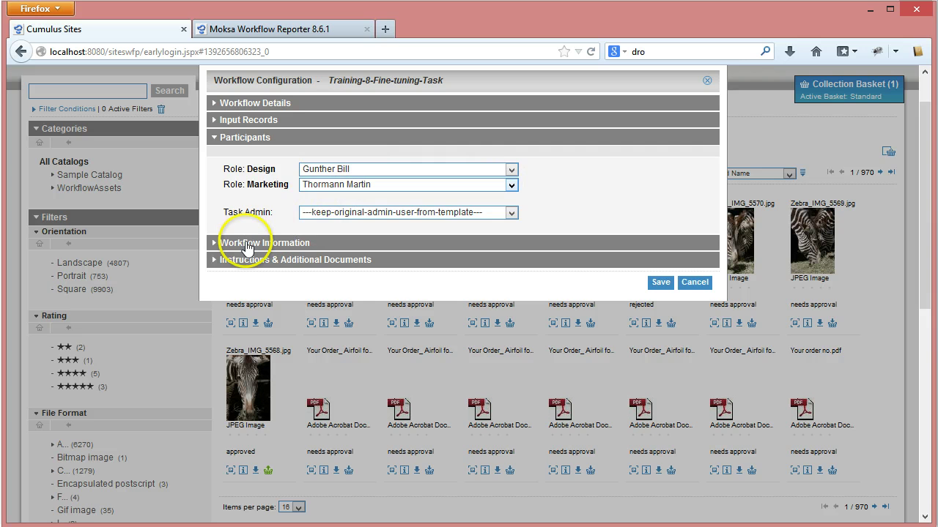
Step: Set Project Name to 'Test fro Training 8' and Plant location to Belgium
click(247, 244)
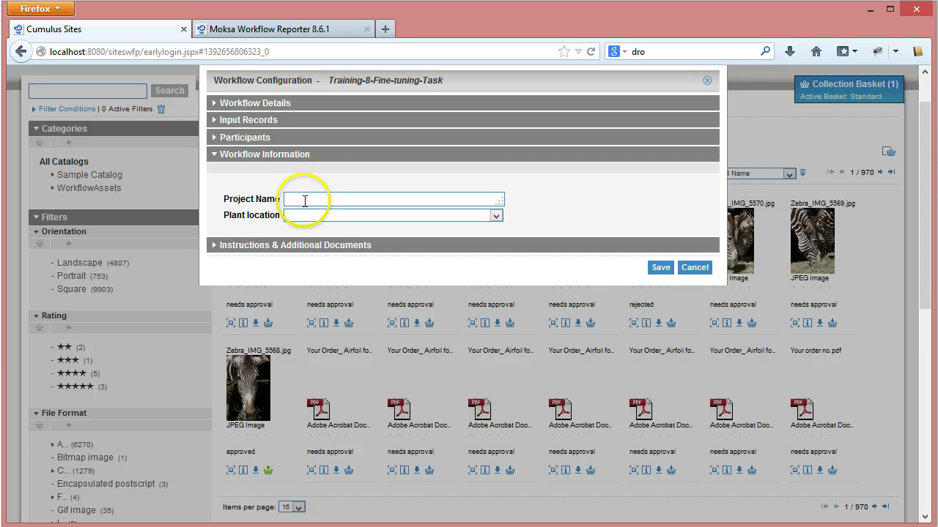
click(304, 200)
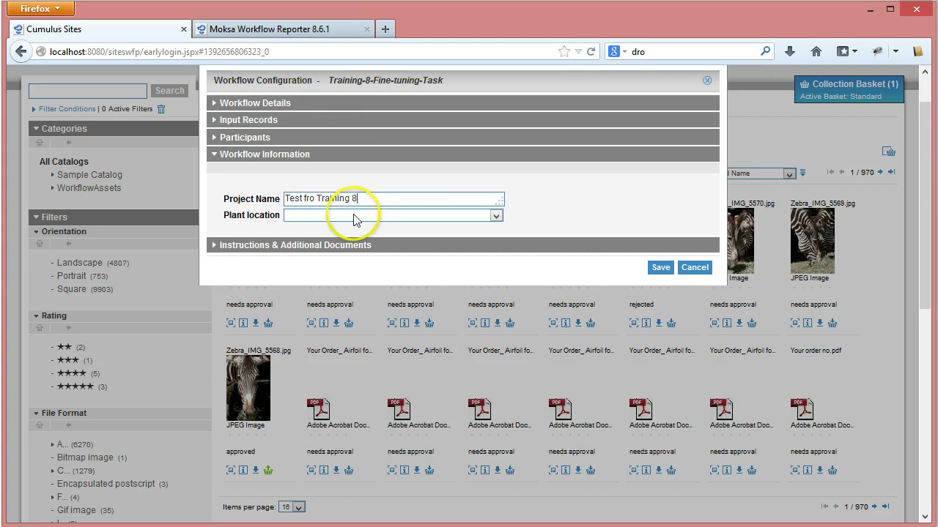
click(496, 216)
click(326, 237)
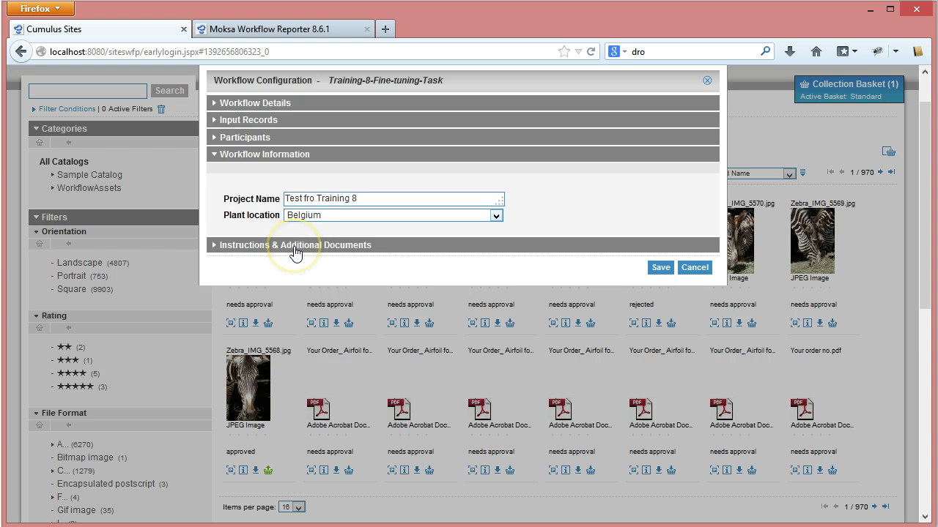
Step: Expand Instructions & Additional Documents and upload StyleGuide.pdf from the volvo folder
click(294, 248)
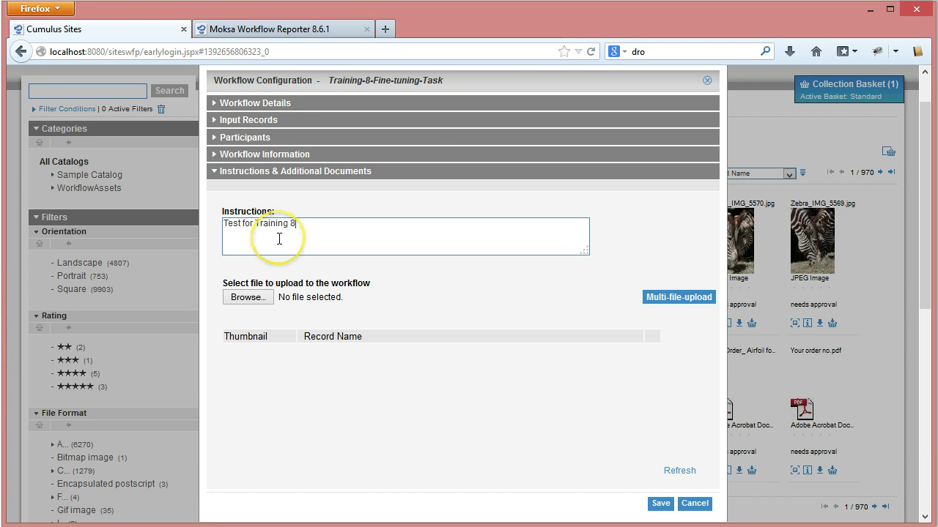
click(248, 299)
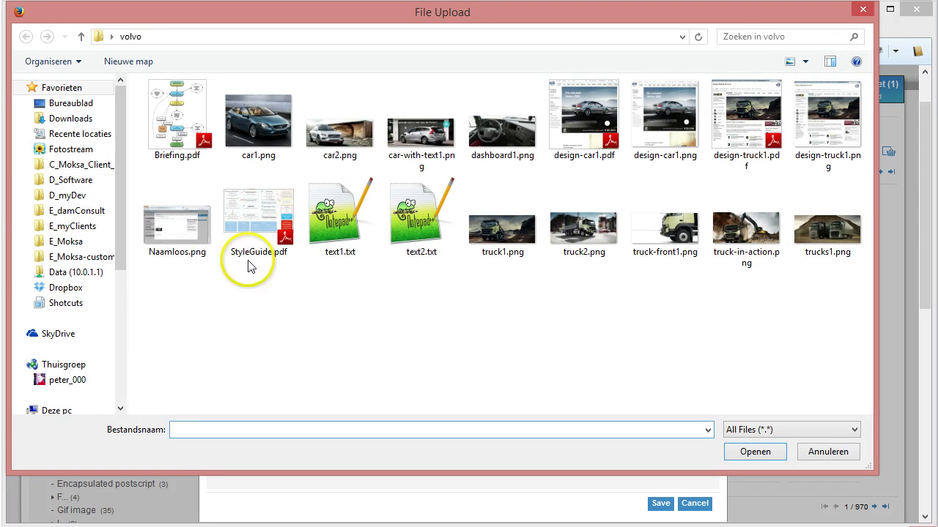
click(253, 248)
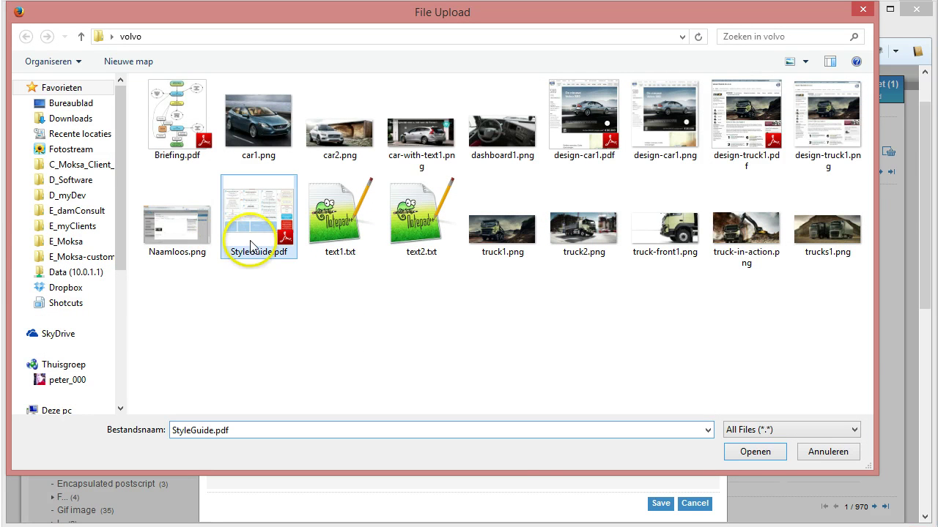
click(744, 451)
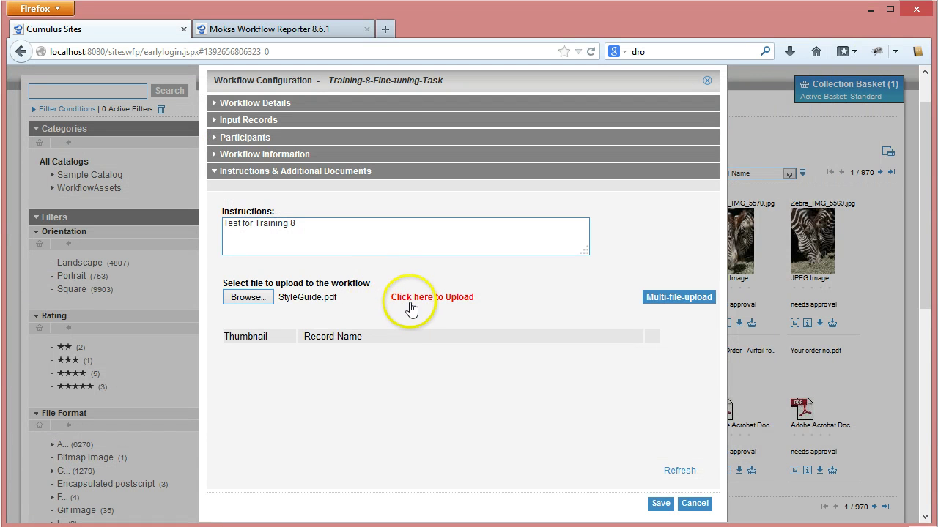
click(411, 298)
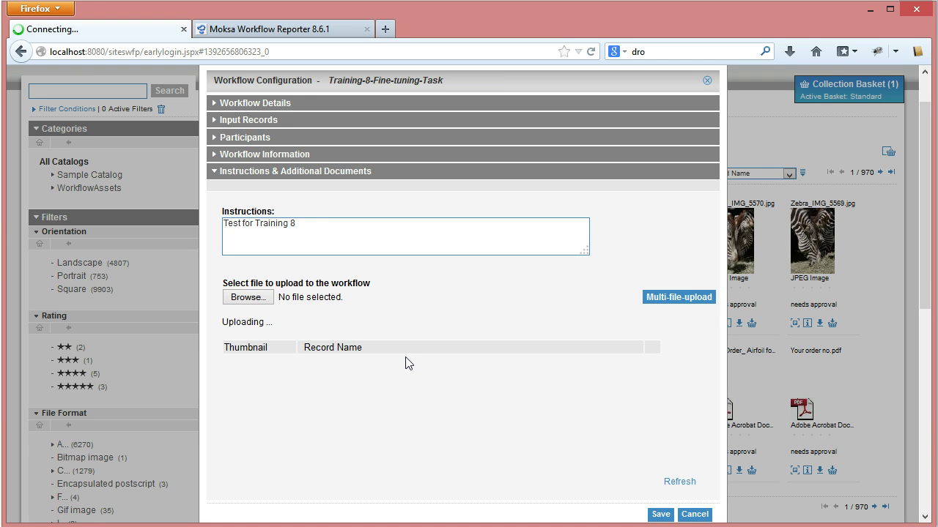
Step: Upload text1.txt as a second additional document
click(235, 300)
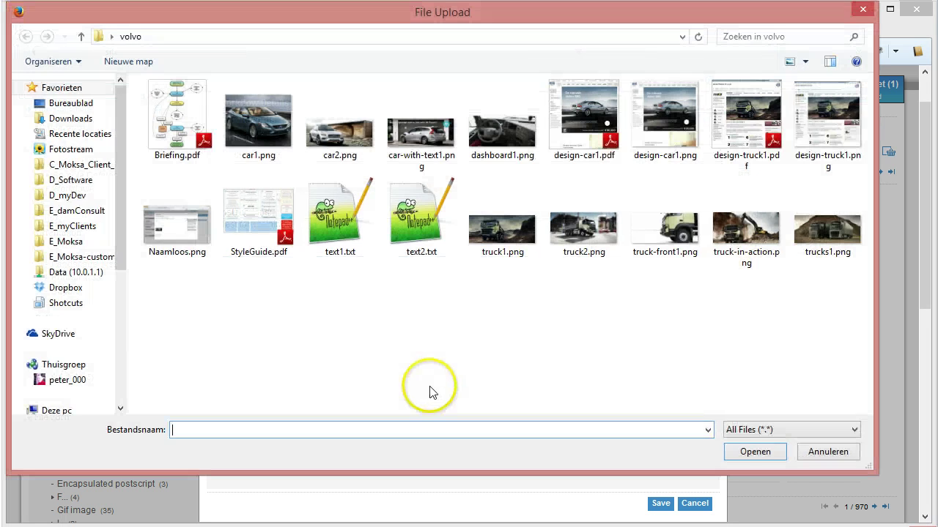
click(327, 234)
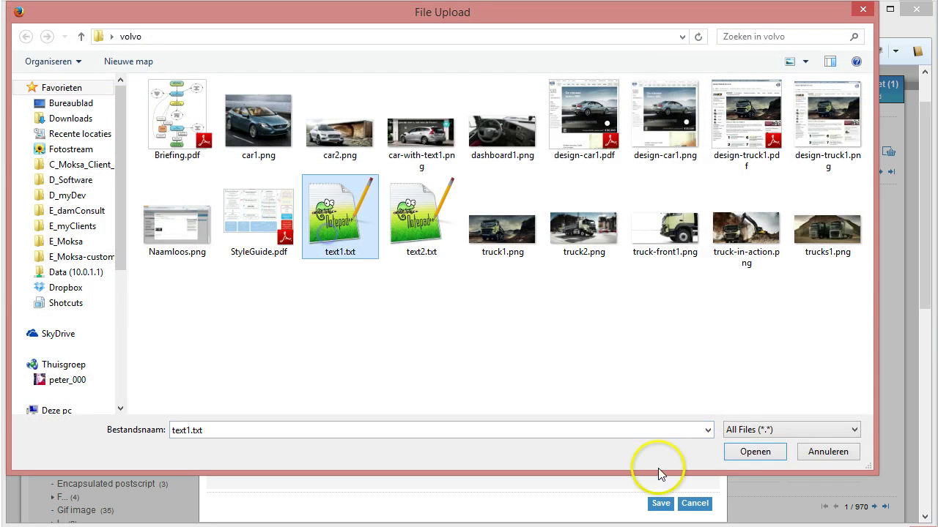
click(742, 452)
click(448, 297)
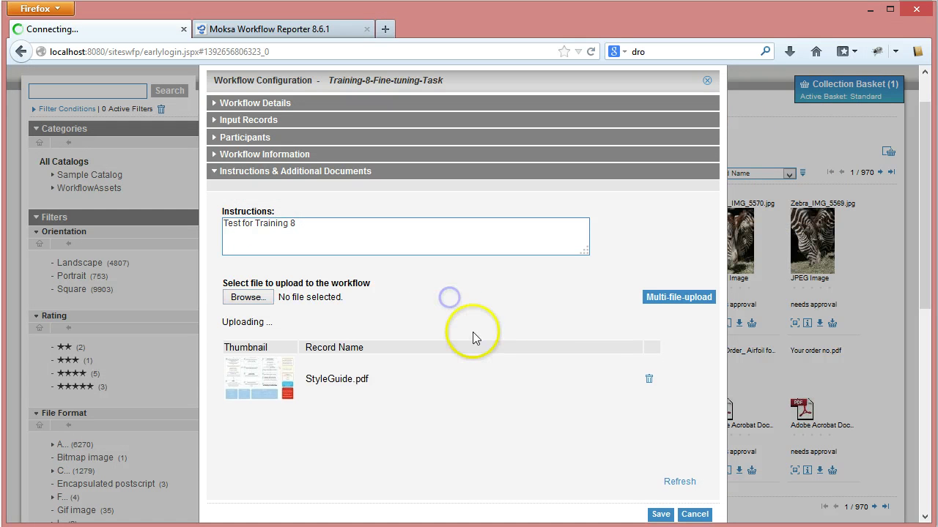
Step: Save and submit the Training-8 workflow request, close the confirmation, and switch to Thunderbird
click(659, 505)
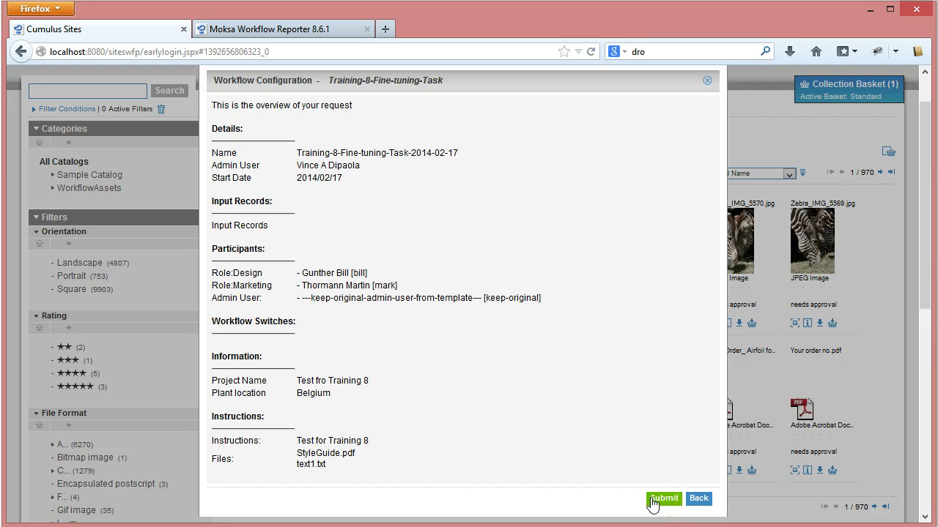
click(652, 501)
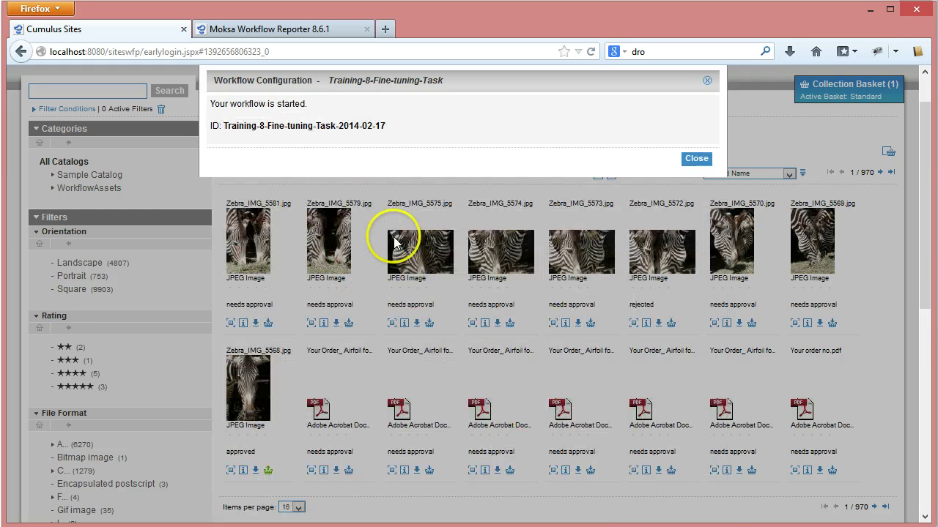
click(695, 158)
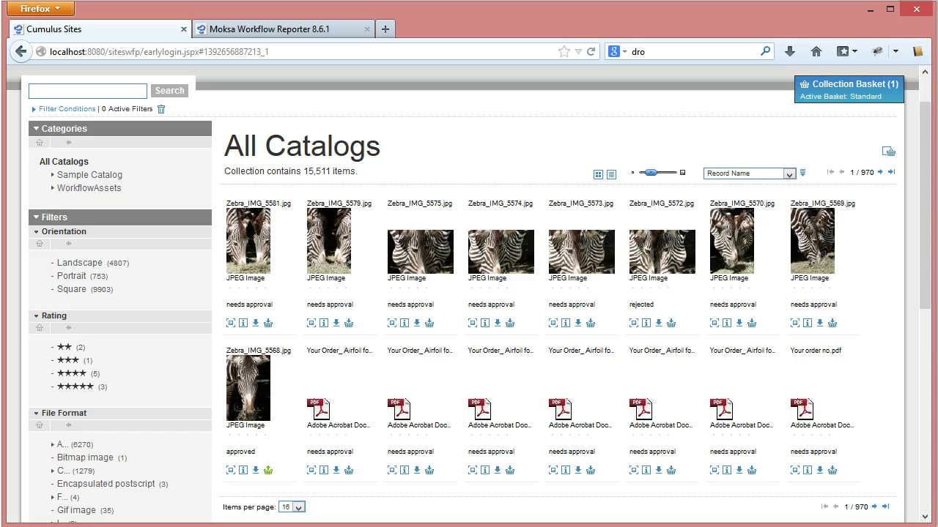
click(337, 513)
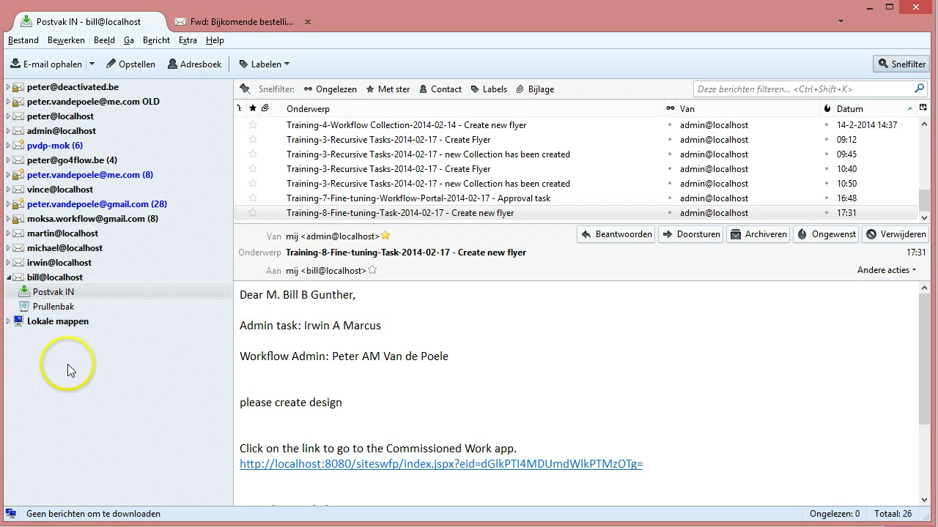
Step: Fetch new mail and open the 18:08 Training-8 'Create new flyer' task notification
click(42, 291)
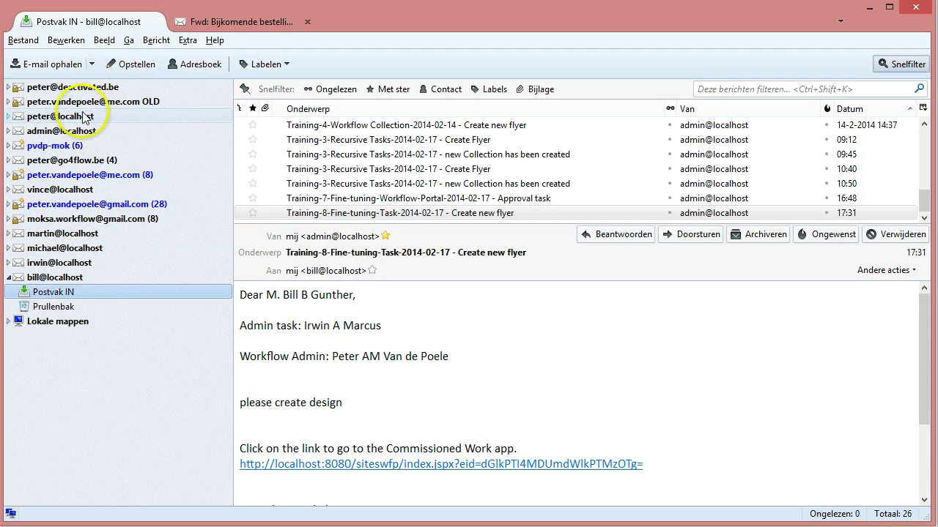
click(35, 66)
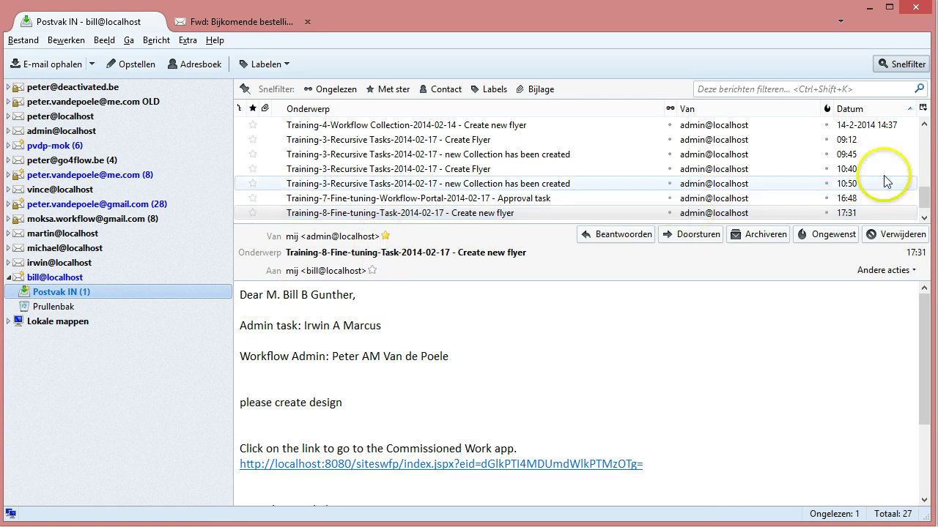
click(924, 217)
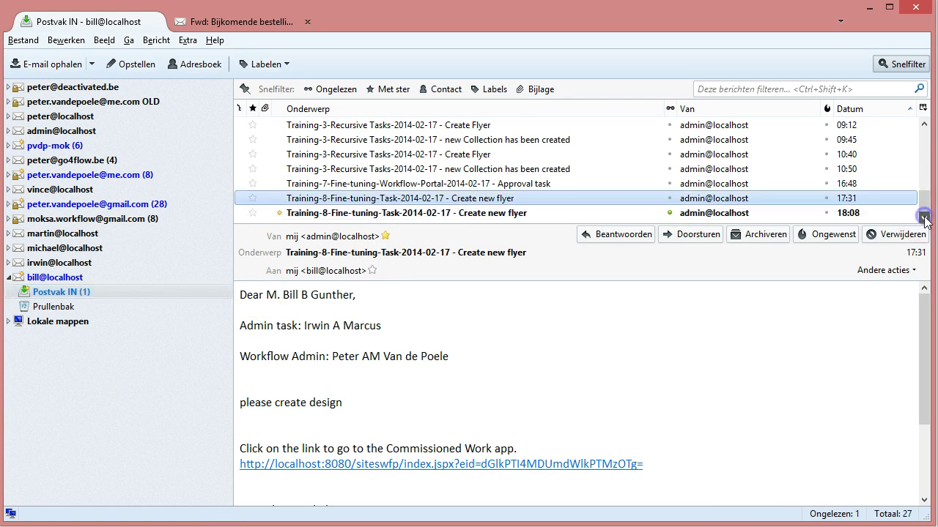
click(410, 213)
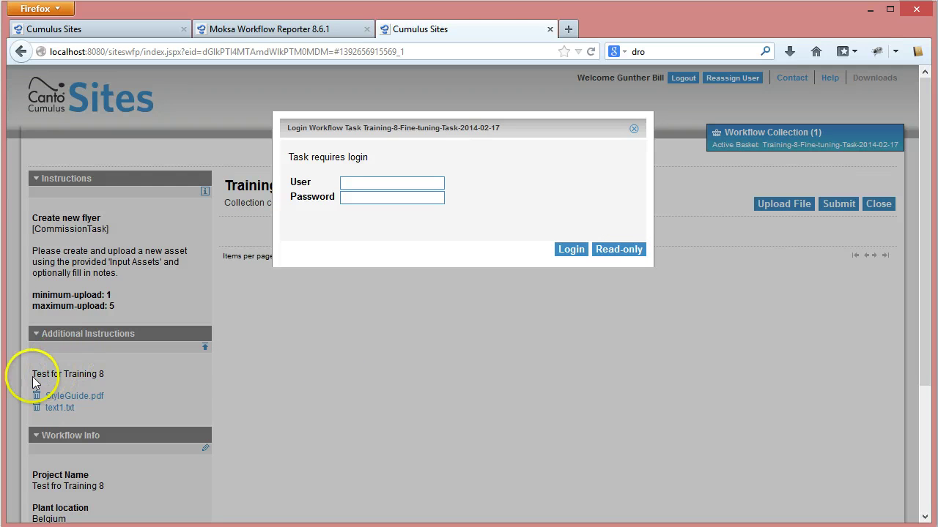
Step: Log in to the Training-8-Fine-tuning-Task-2014-02-17 task with the participant's user name and password
click(360, 187)
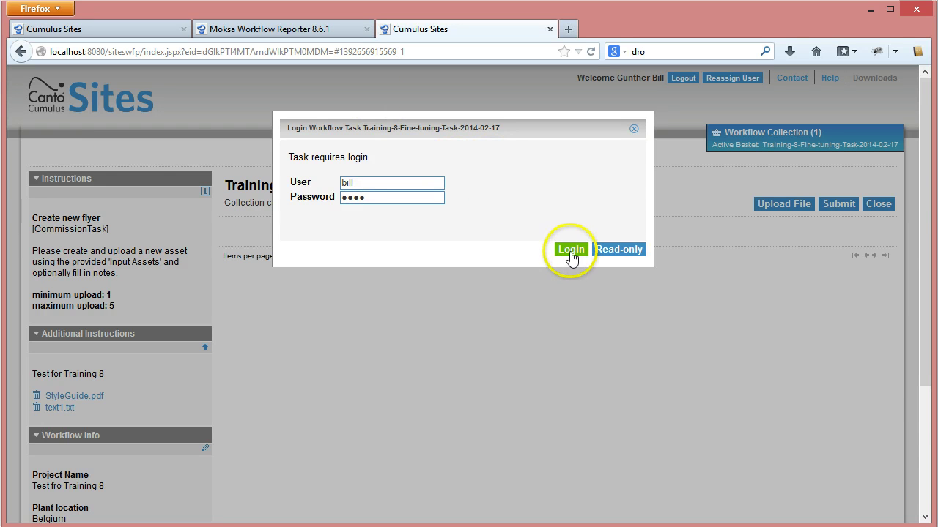
click(570, 251)
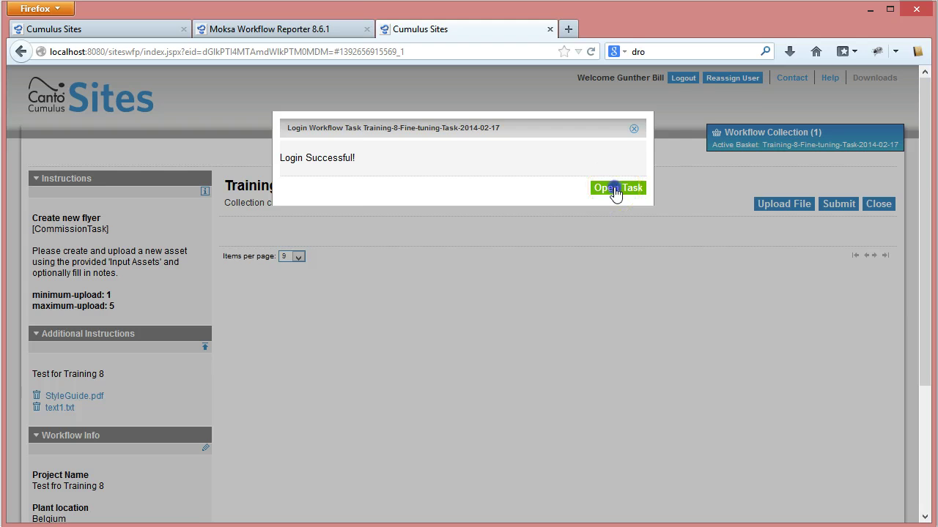
Step: Open the task and save the Workflow Info Project Name corrected to 'Test for Training 8'
click(615, 190)
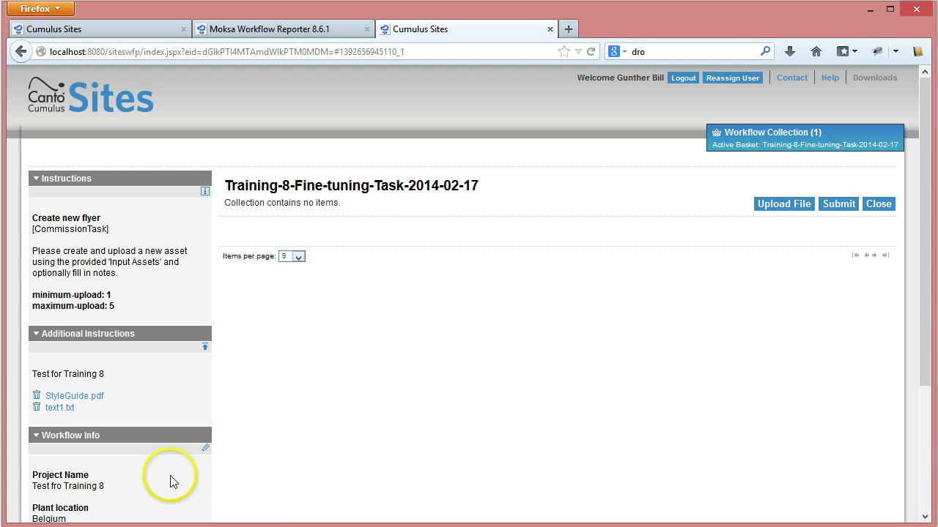
click(206, 449)
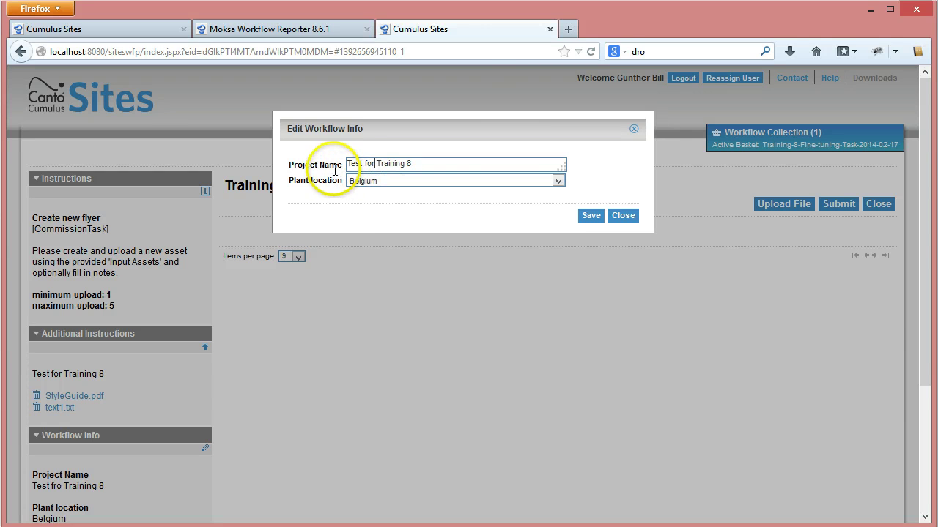
click(601, 220)
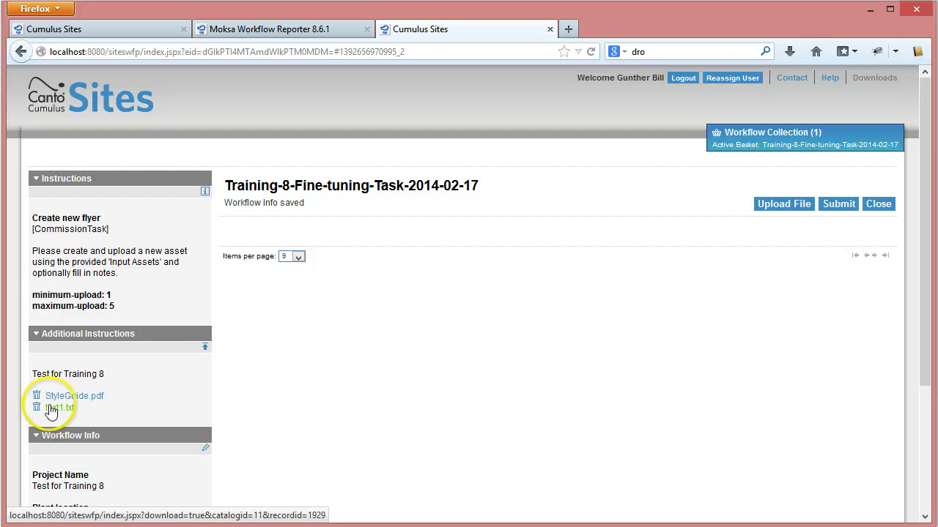
Step: Log out of Cumulus Sites from the Training-8 task page
click(682, 78)
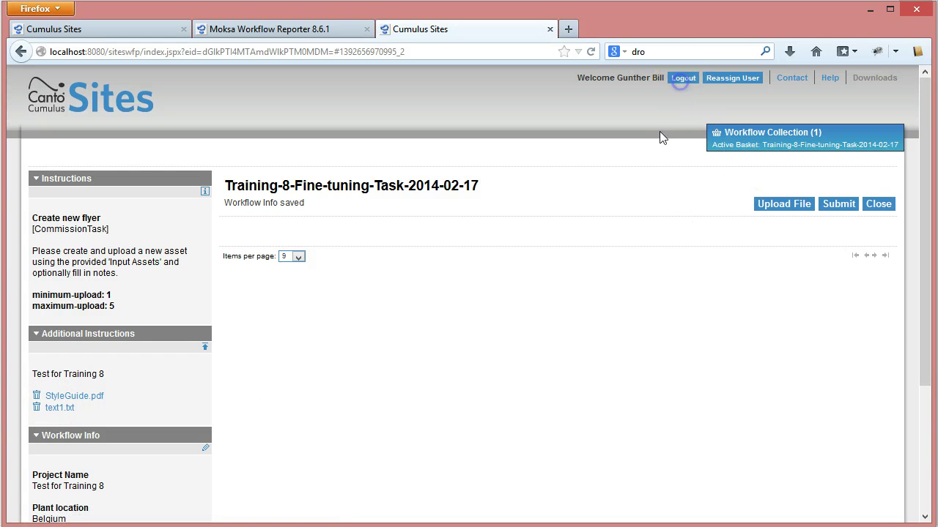